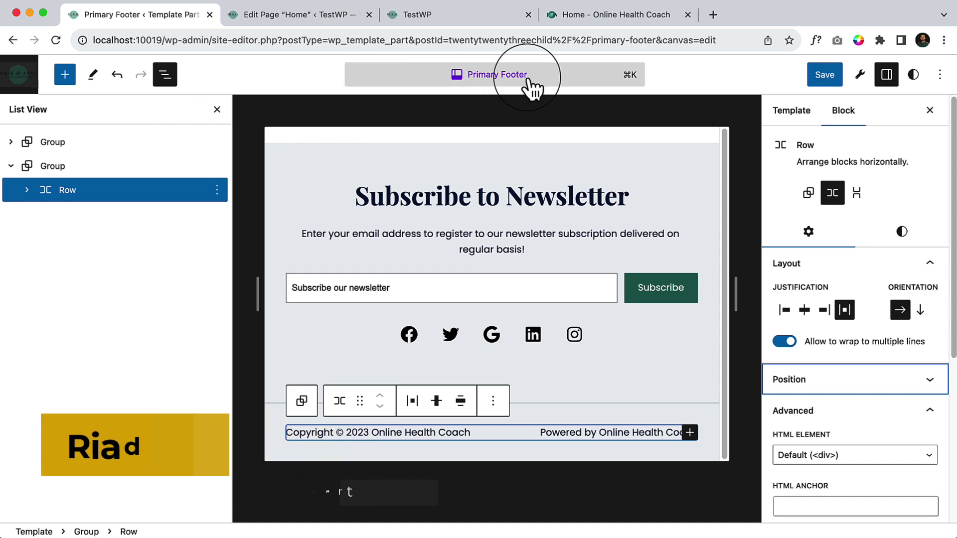
View the live TestWP Home page at full width with device preview and DevTools turned off.
{"action": "left_click", "coordinate": [333, 16]}
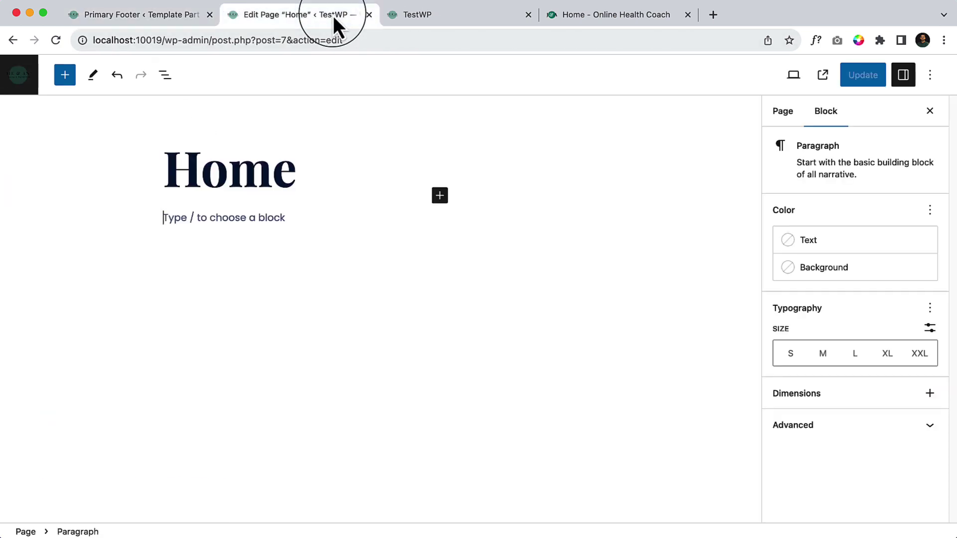
{"action": "left_click", "coordinate": [421, 16]}
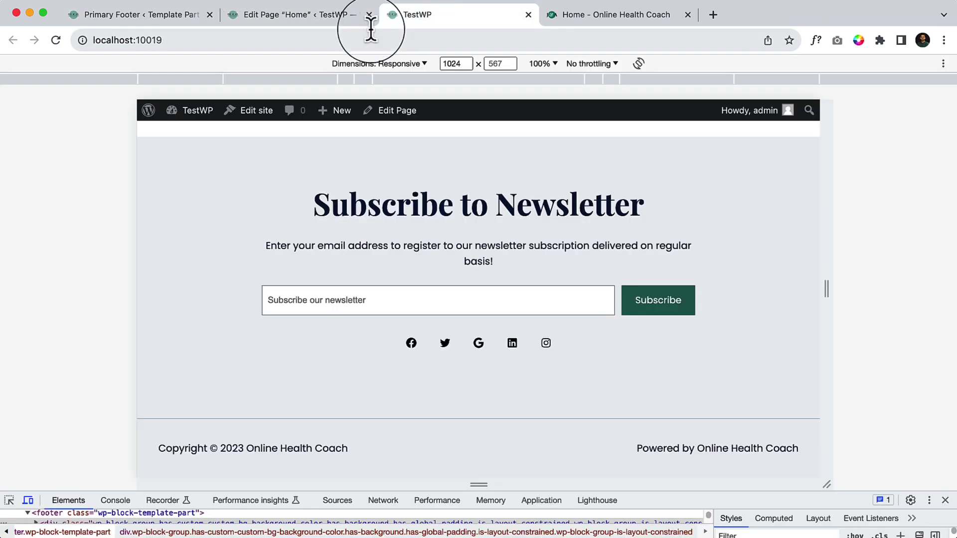
{"action": "left_click", "coordinate": [28, 500]}
{"action": "scroll", "coordinate": [461, 285], "scroll_direction": "up", "scroll_amount": 3}
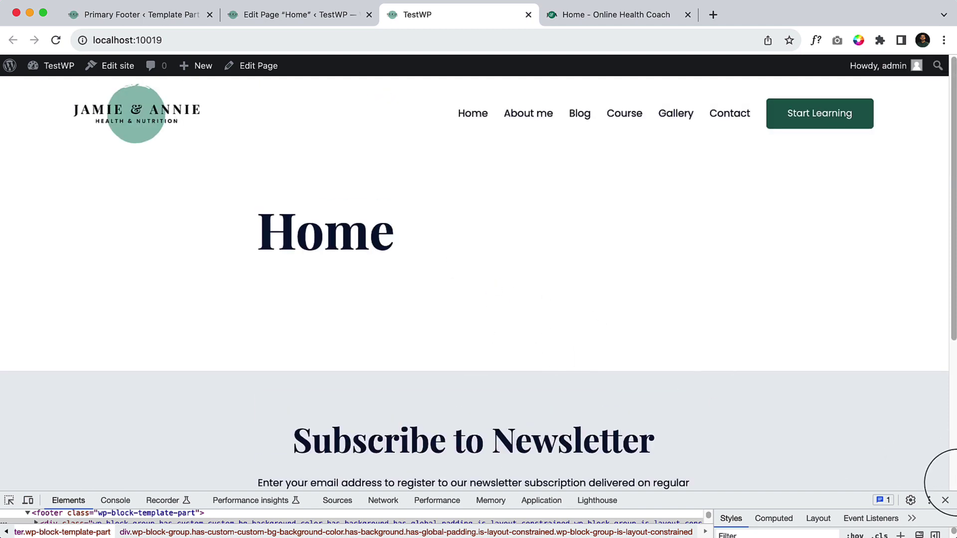
{"action": "left_click", "coordinate": [945, 501]}
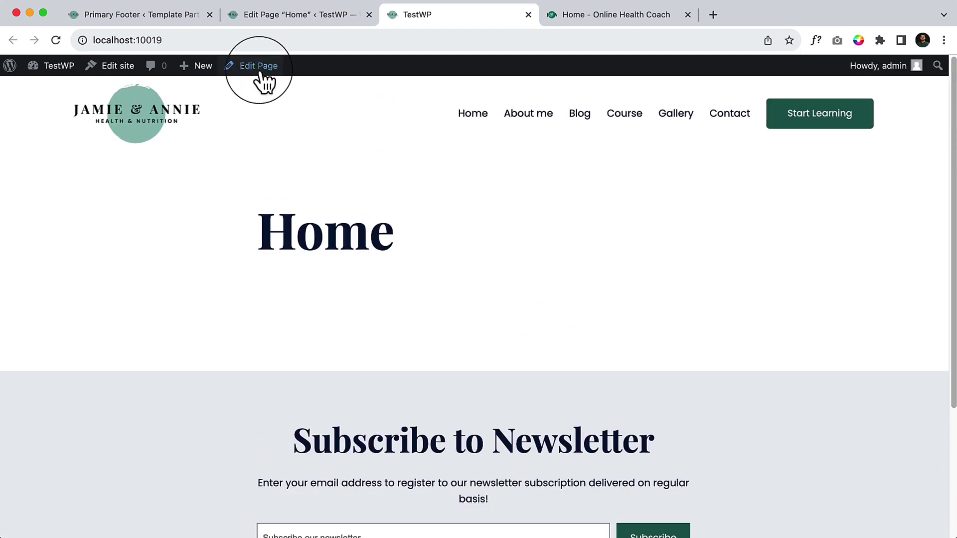
Open the Edit Page link in a new browser tab and move that tab beside the editor.
{"action": "right_click", "coordinate": [261, 68]}
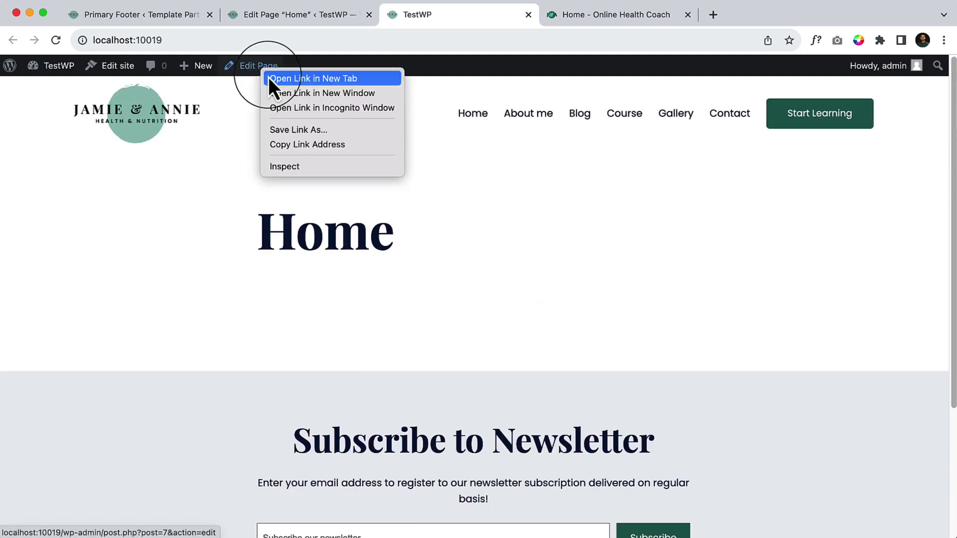
{"action": "left_click", "coordinate": [269, 78]}
{"action": "left_click_drag", "start_coordinate": [585, 19], "coordinate": [412, 20]}
Close the duplicate tab, add a 'Test content' paragraph under Home and update the page.
{"action": "left_click", "coordinate": [368, 14]}
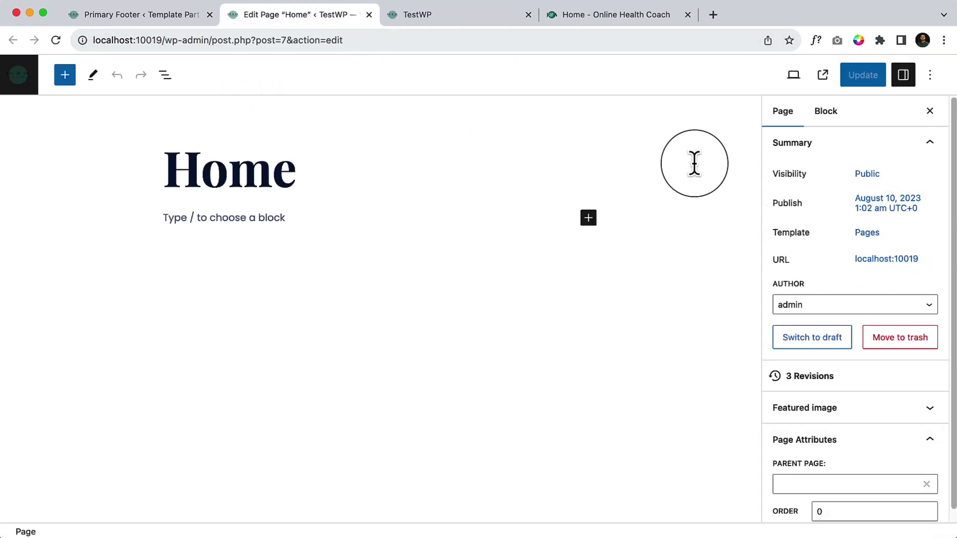
{"action": "left_click", "coordinate": [248, 171]}
{"action": "left_click", "coordinate": [290, 218]}
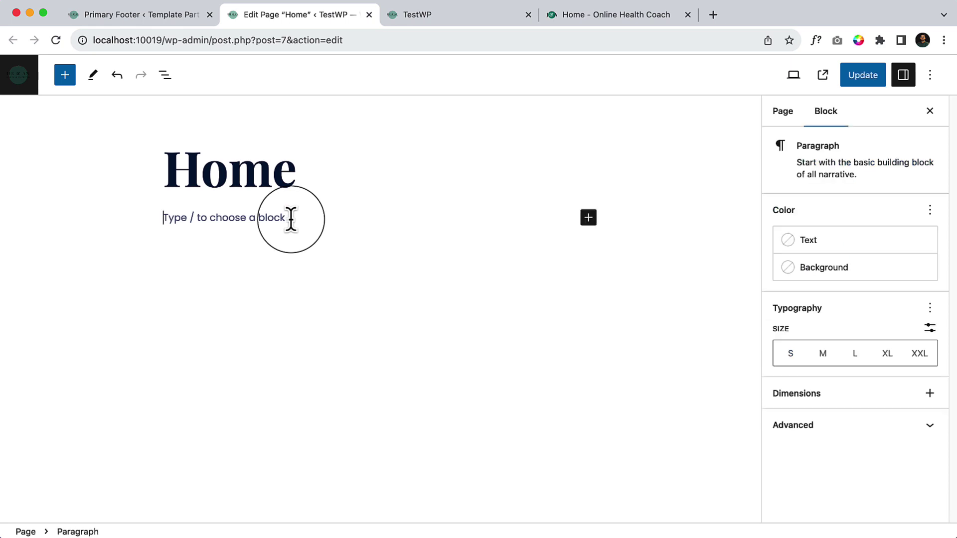
{"action": "type", "text": "T"}
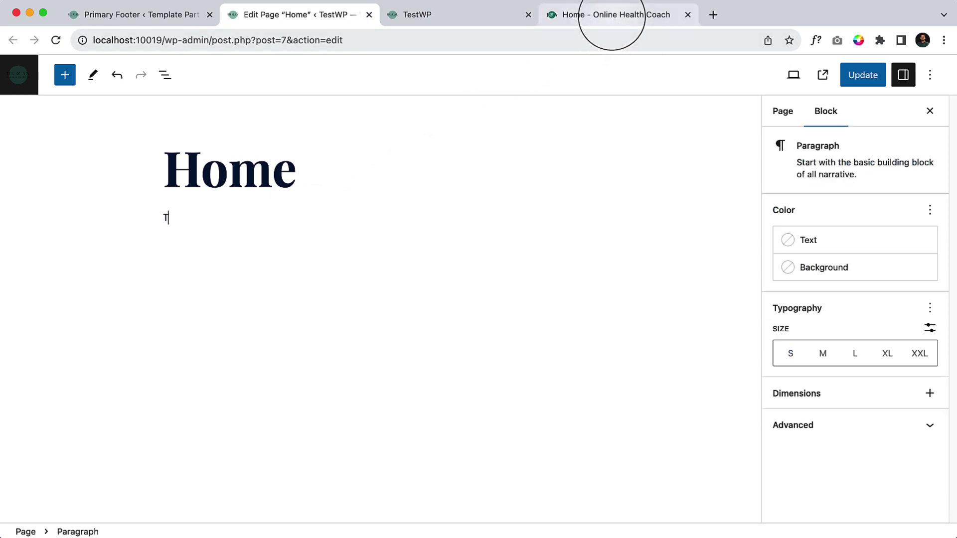
{"action": "type", "text": "est content"}
{"action": "left_click", "coordinate": [864, 75]}
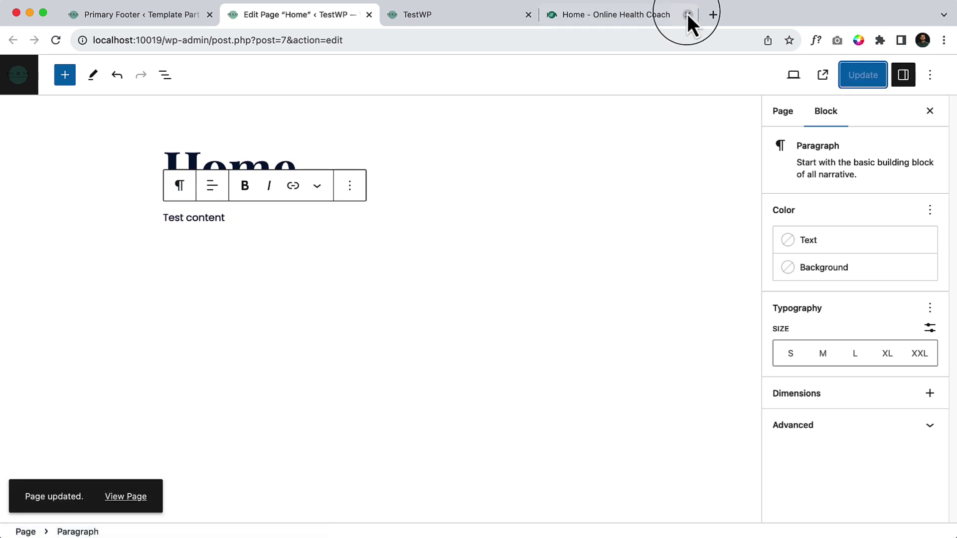
Reload the live site to confirm Test content appears, then switch to the Online Health Coach demo.
{"action": "left_click", "coordinate": [447, 15]}
{"action": "right_click", "coordinate": [445, 223]}
{"action": "left_click", "coordinate": [496, 270]}
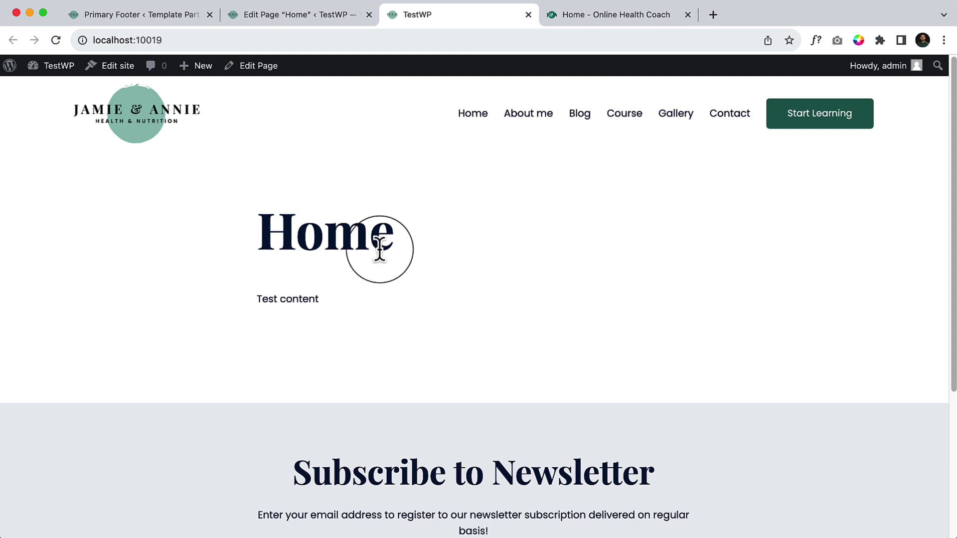
{"action": "left_click_drag", "start_coordinate": [256, 231], "coordinate": [408, 243]}
{"action": "left_click", "coordinate": [300, 240]}
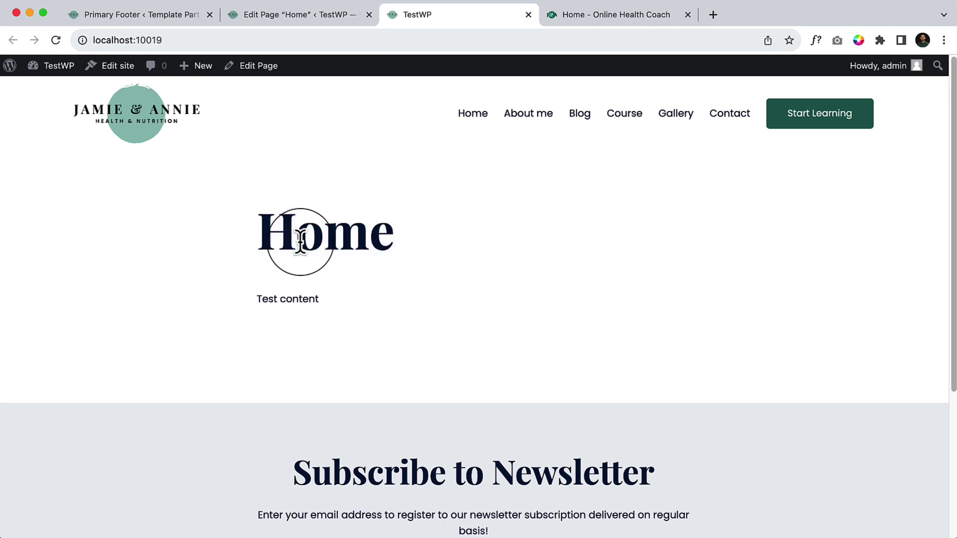
{"action": "left_click_drag", "start_coordinate": [260, 228], "coordinate": [430, 239]}
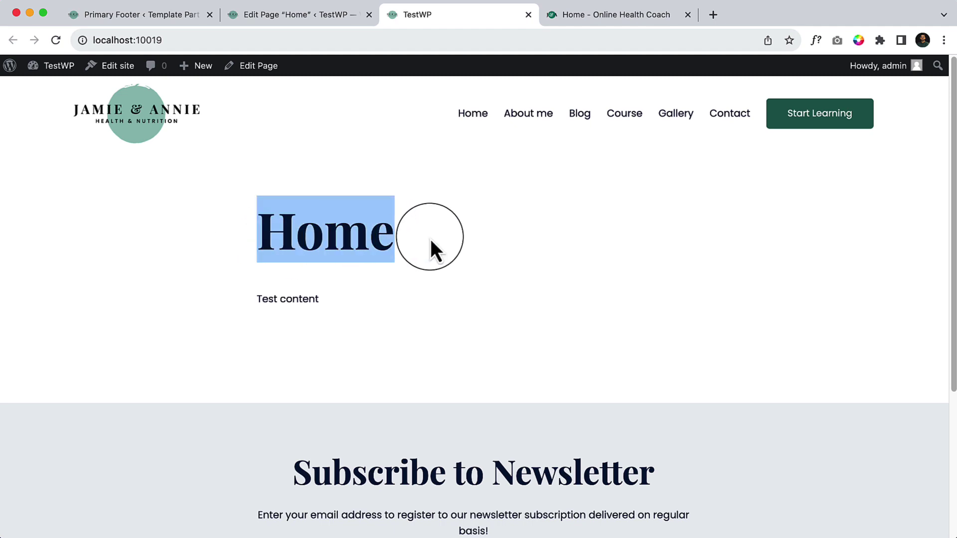
{"action": "left_click", "coordinate": [618, 17]}
{"action": "scroll", "coordinate": [478, 248], "scroll_direction": "up", "scroll_amount": 10}
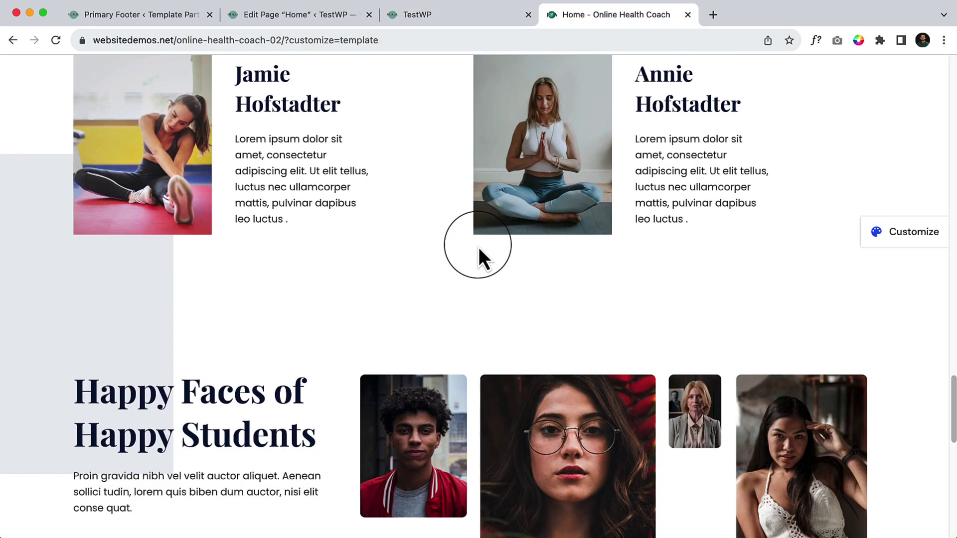
{"action": "scroll", "coordinate": [479, 248], "scroll_direction": "up", "scroll_amount": 5}
{"action": "scroll", "coordinate": [479, 247], "scroll_direction": "up", "scroll_amount": 8}
{"action": "scroll", "coordinate": [478, 247], "scroll_direction": "up", "scroll_amount": 5}
{"action": "scroll", "coordinate": [478, 248], "scroll_direction": "up", "scroll_amount": 5}
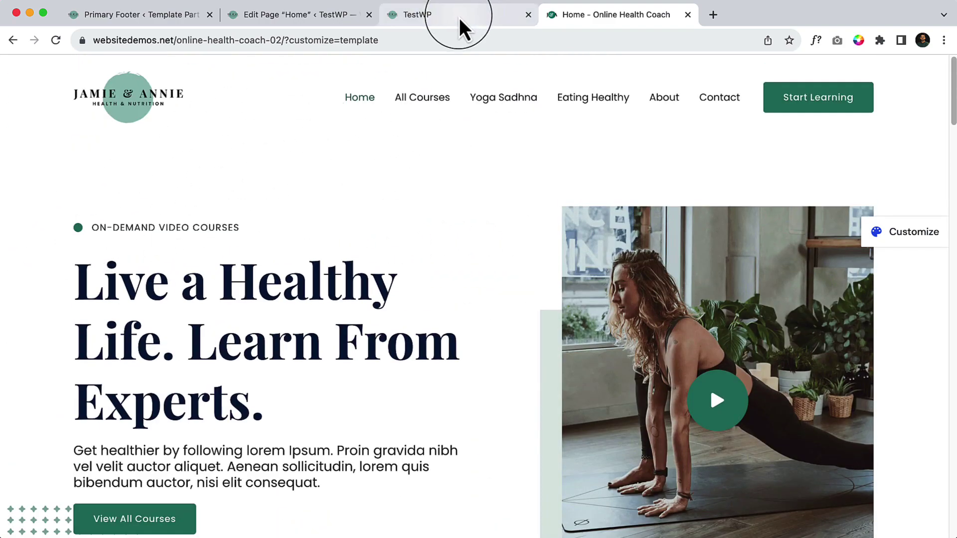
{"action": "scroll", "coordinate": [389, 271], "scroll_direction": "down", "scroll_amount": 3}
{"action": "scroll", "coordinate": [389, 272], "scroll_direction": "up", "scroll_amount": 3}
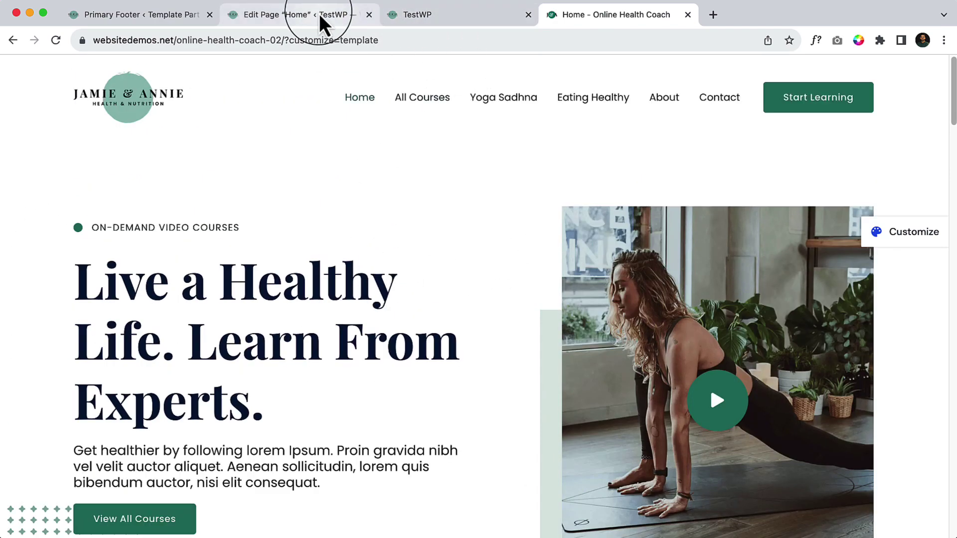
Return to the Home page editor and show the page's own settings.
{"action": "left_click", "coordinate": [322, 22]}
{"action": "left_click", "coordinate": [299, 167]}
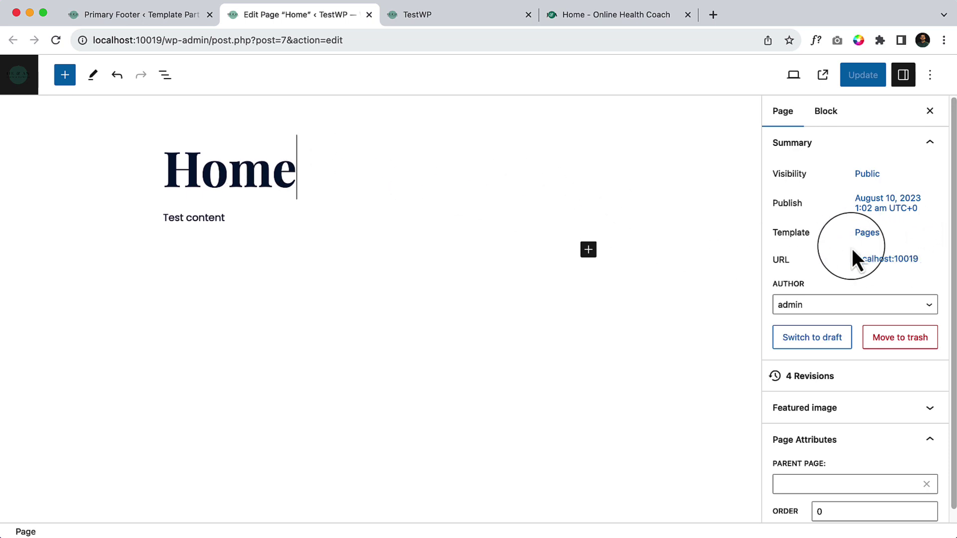
Check the Home page's available templates, then start creating a new custom template.
{"action": "left_click", "coordinate": [868, 238]}
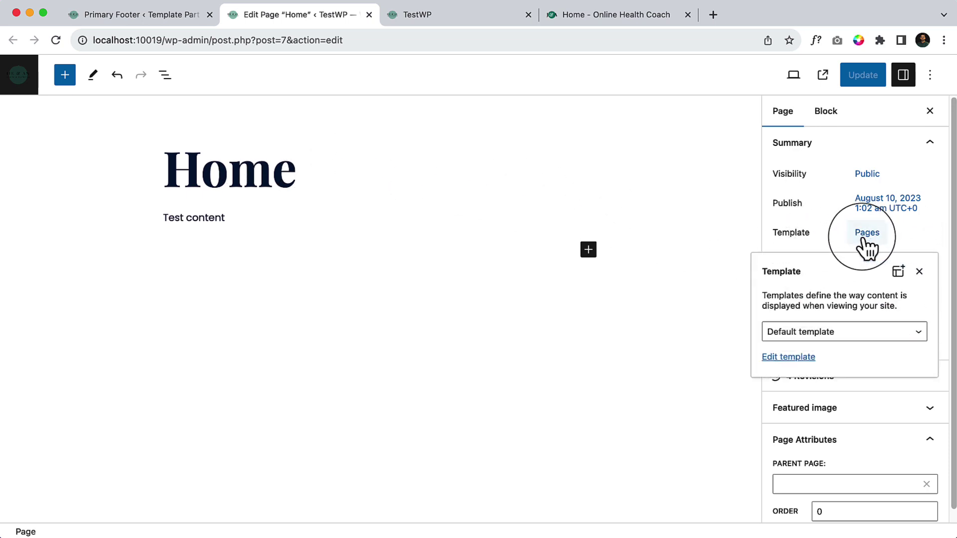
{"action": "left_click", "coordinate": [811, 333]}
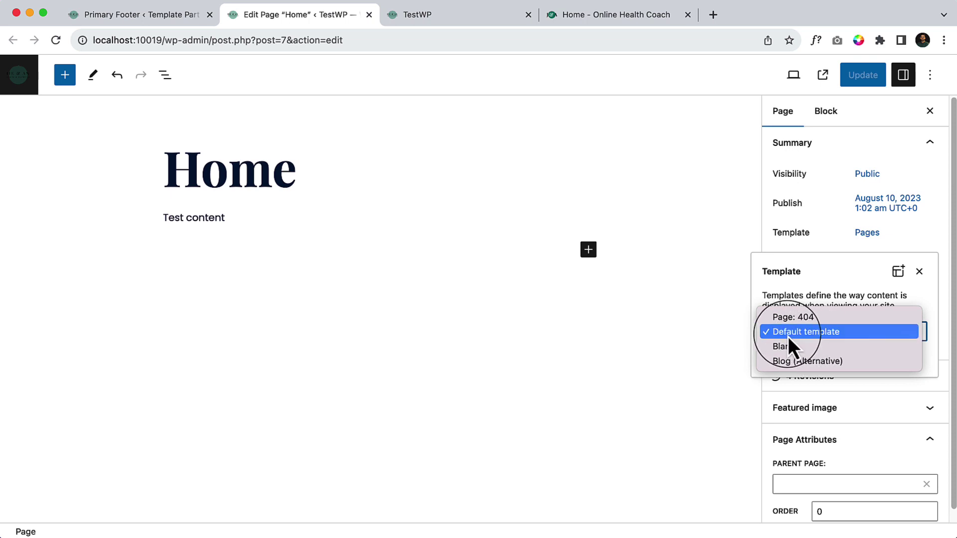
{"action": "left_click", "coordinate": [900, 272]}
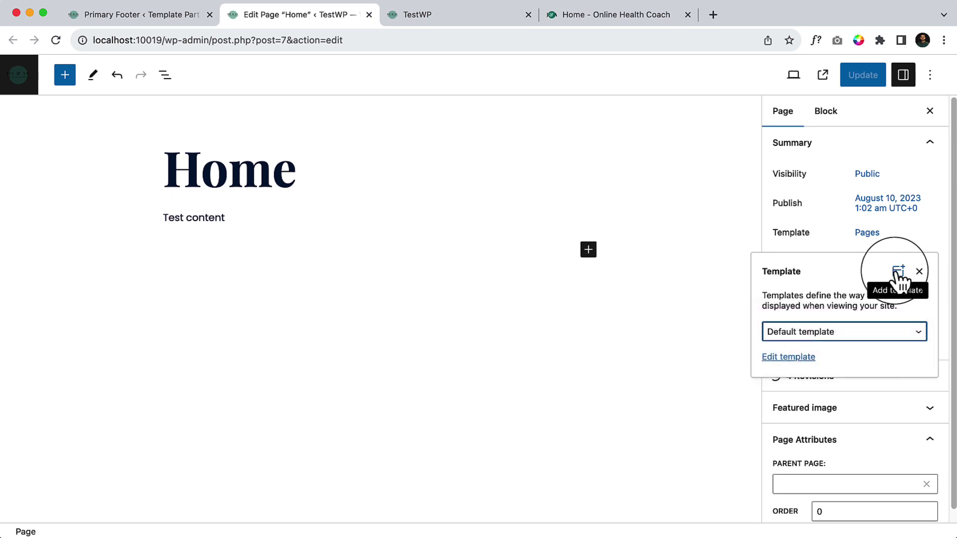
{"action": "left_click", "coordinate": [899, 275]}
Name the custom template 'No Page Title' and create it.
{"action": "left_click", "coordinate": [550, 282]}
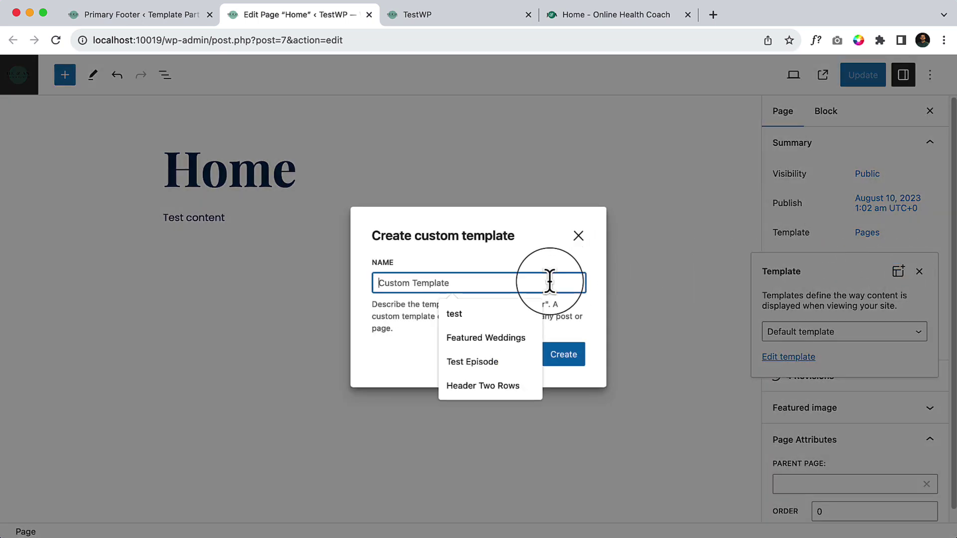
{"action": "type", "text": "No"}
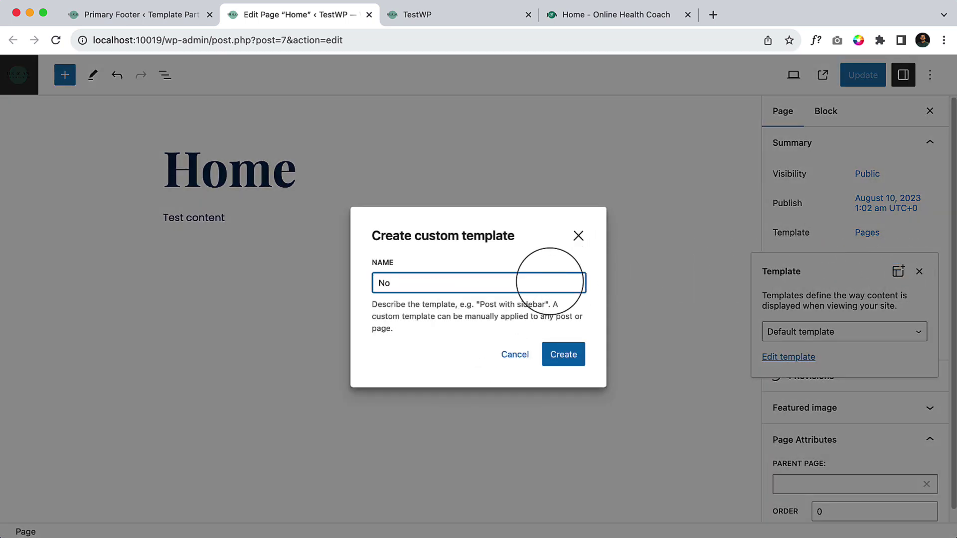
{"action": "type", "text": " Page Title"}
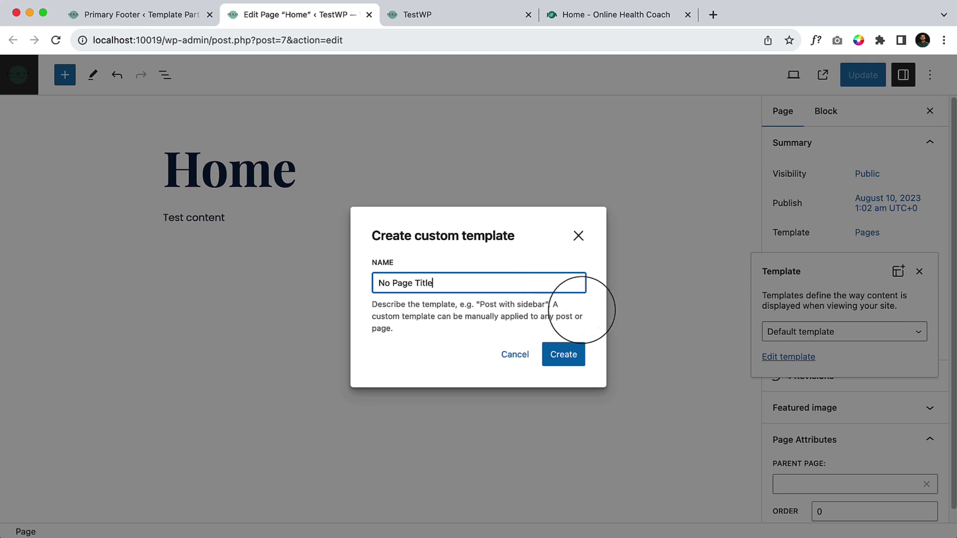
{"action": "left_click", "coordinate": [551, 350]}
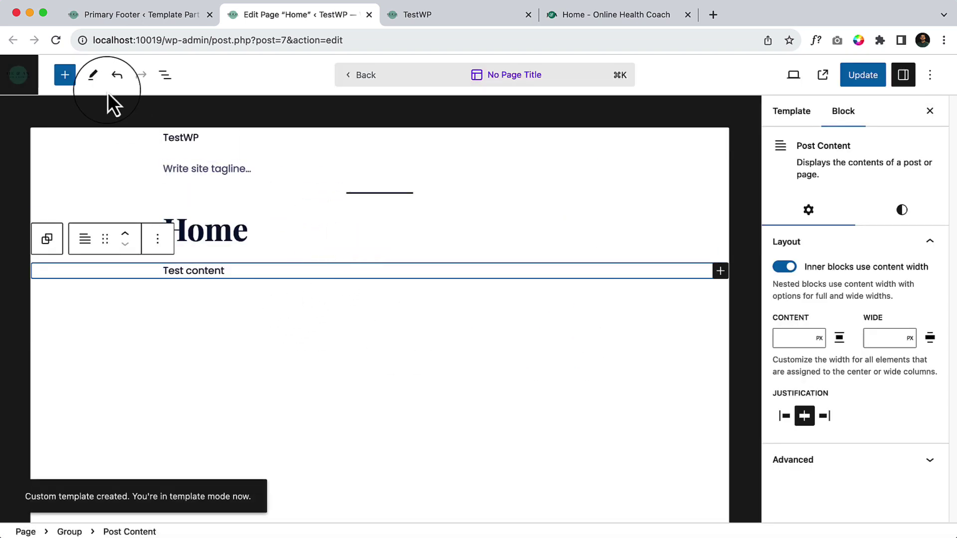
From List View, delete the template's top Group block and the Separator.
{"action": "left_click", "coordinate": [166, 75]}
{"action": "left_click", "coordinate": [135, 160]}
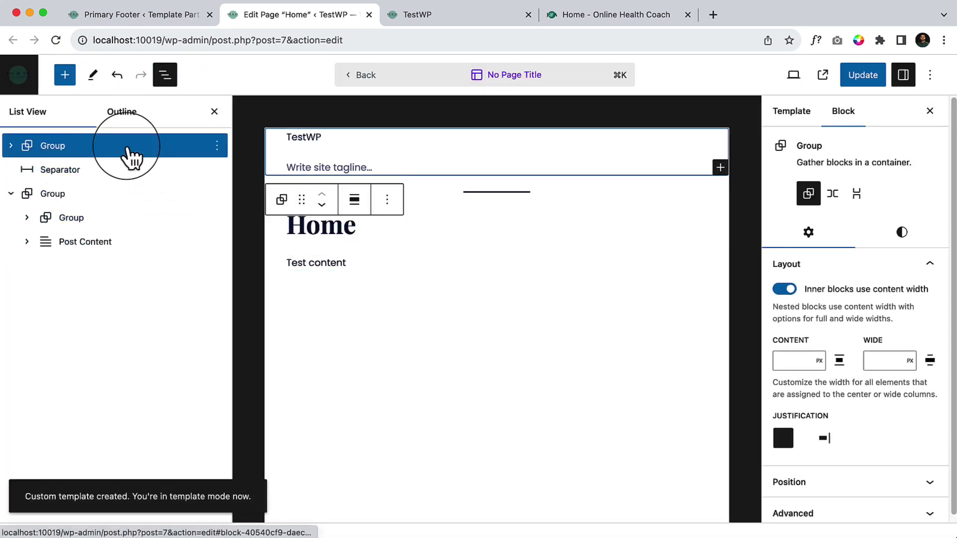
{"action": "left_click", "coordinate": [217, 145]}
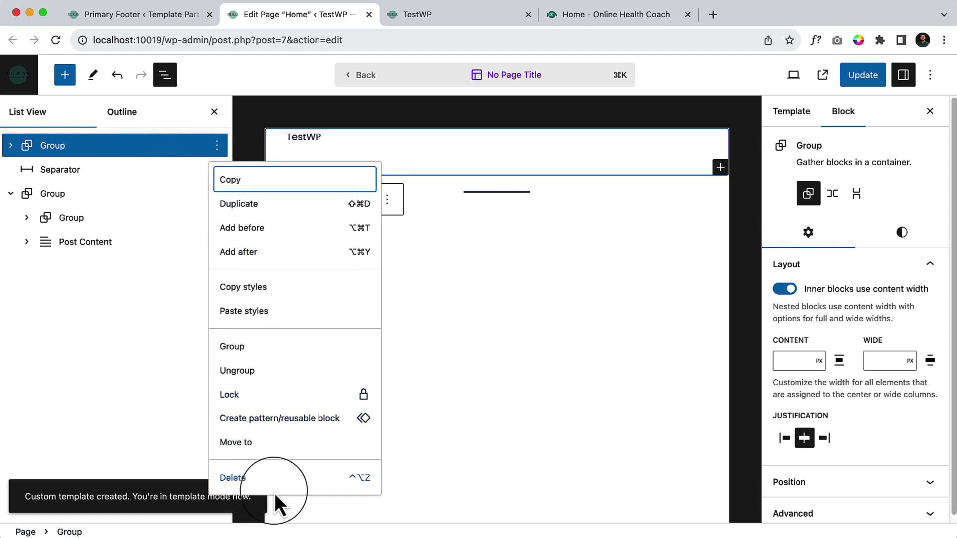
{"action": "left_click", "coordinate": [271, 478]}
{"action": "left_click", "coordinate": [217, 147]}
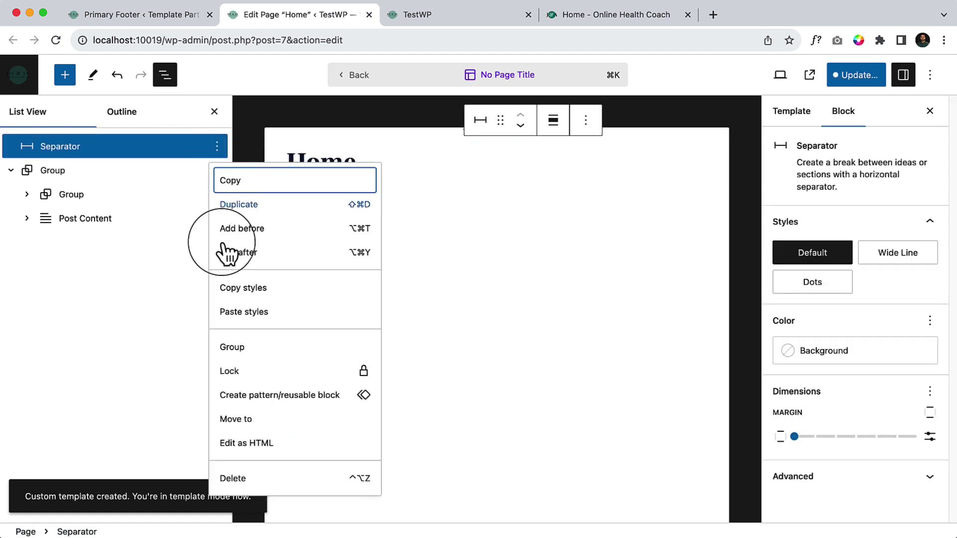
{"action": "left_click", "coordinate": [270, 479]}
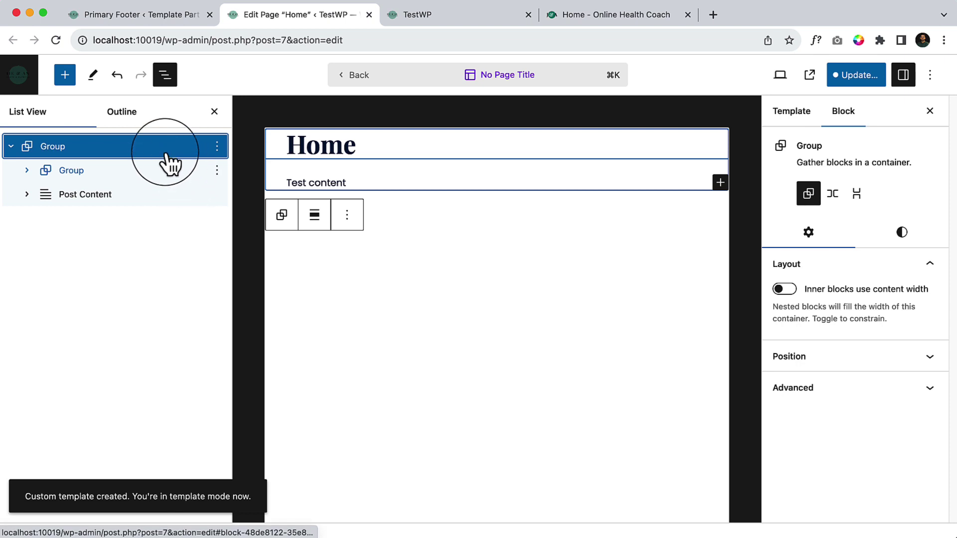
Delete the Home title block and the outer Group with its contents, leaving one empty paragraph.
{"action": "left_click", "coordinate": [372, 148]}
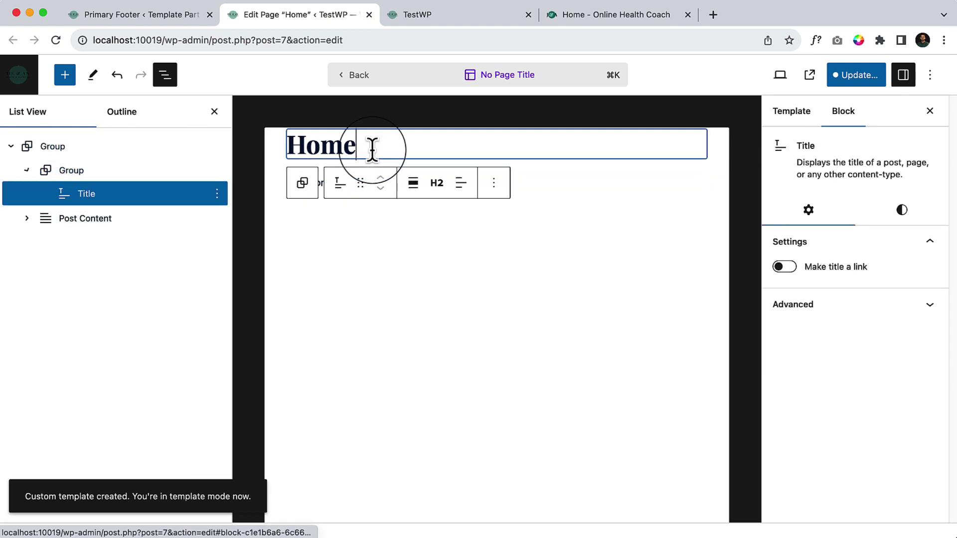
{"action": "left_click", "coordinate": [218, 194]}
{"action": "left_click", "coordinate": [269, 481]}
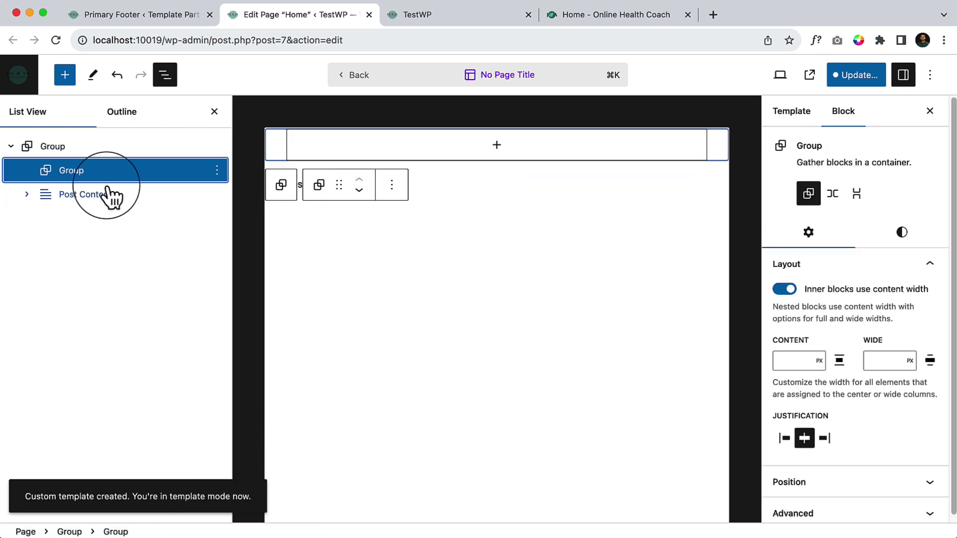
{"action": "left_click", "coordinate": [217, 170]}
{"action": "left_click", "coordinate": [254, 204]}
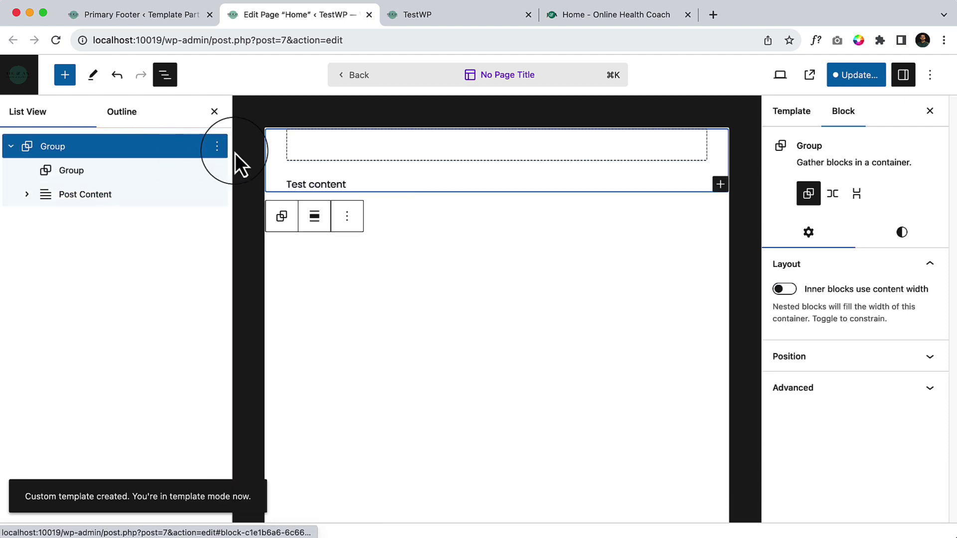
{"action": "left_click", "coordinate": [217, 146]}
{"action": "left_click", "coordinate": [243, 455]}
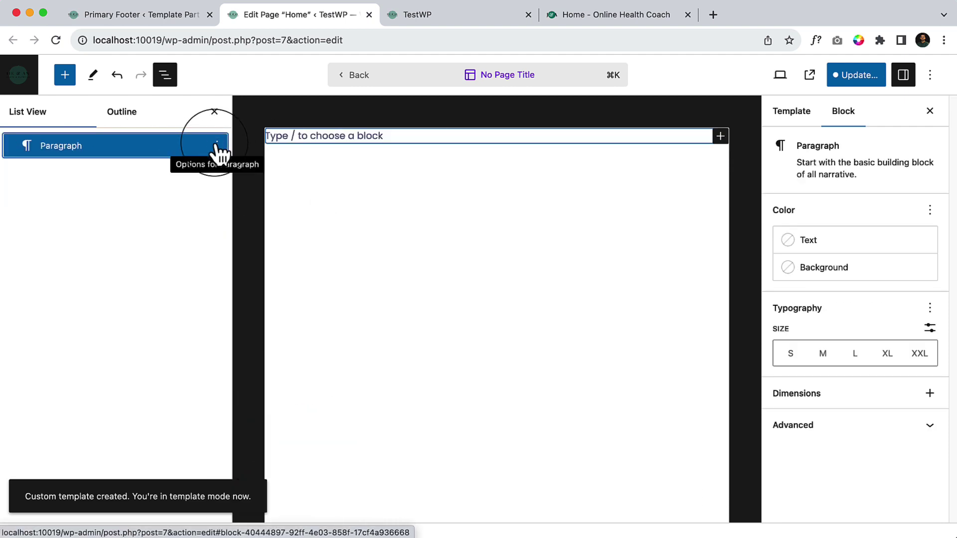
Turn the empty paragraph into a plain-layout Group block via /group.
{"action": "left_click", "coordinate": [326, 137]}
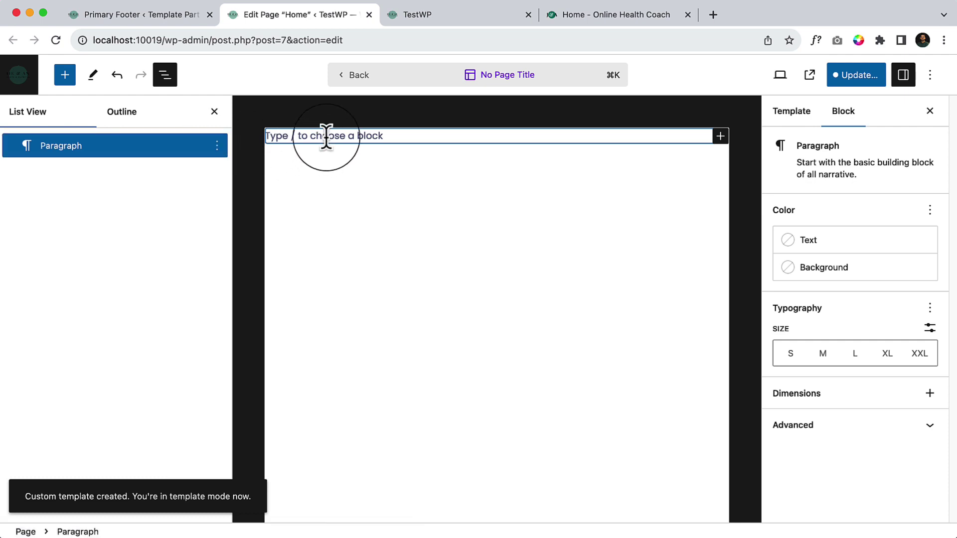
{"action": "type", "text": "/"}
{"action": "key", "text": "Return"}
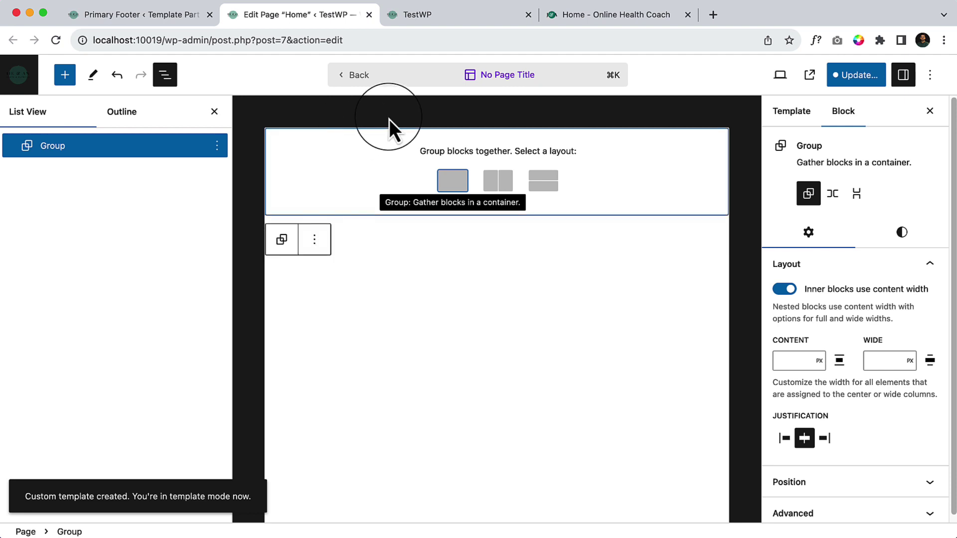
{"action": "left_click", "coordinate": [449, 182]}
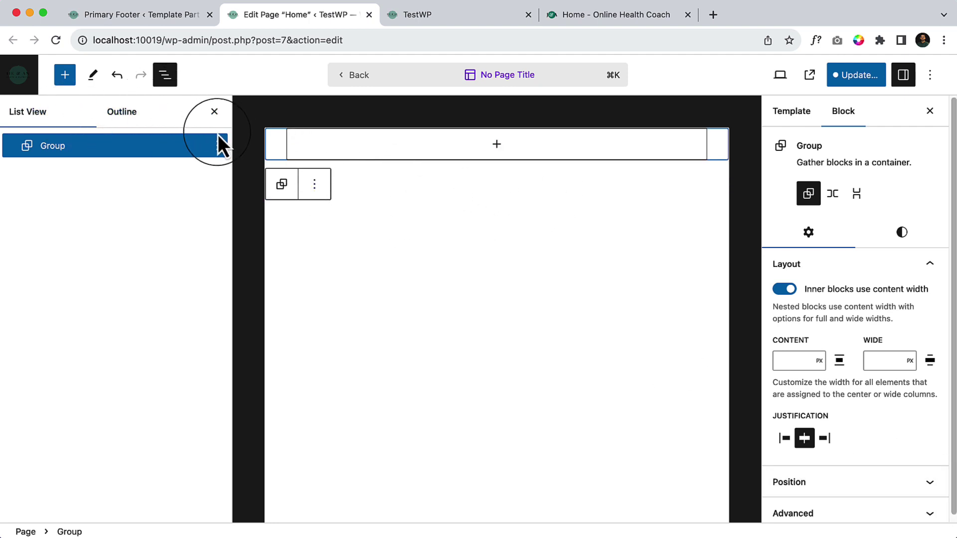
{"action": "left_click", "coordinate": [497, 144]}
Drag the Post Content block from the block library's Theme section into the empty Group.
{"action": "left_click", "coordinate": [65, 78]}
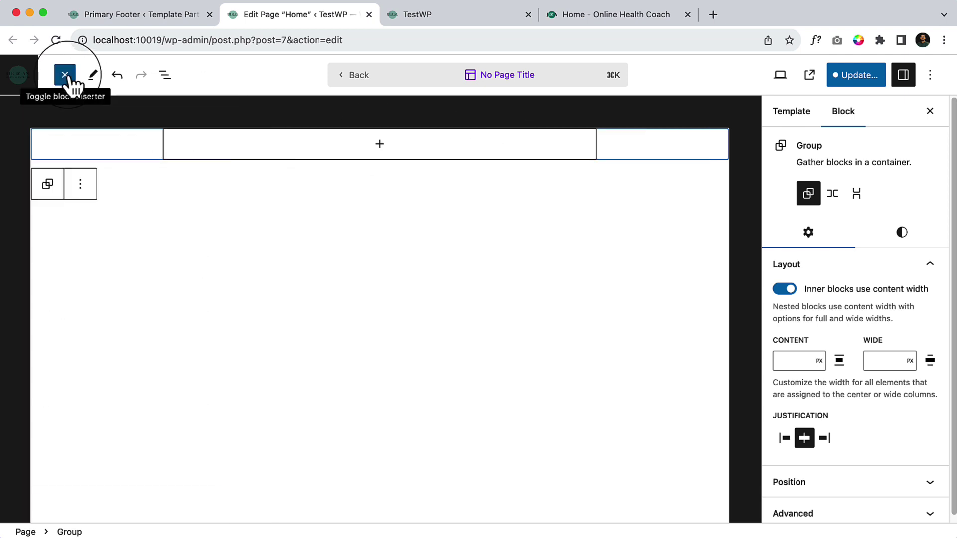
{"action": "left_click", "coordinate": [66, 78]}
{"action": "left_click", "coordinate": [125, 165]}
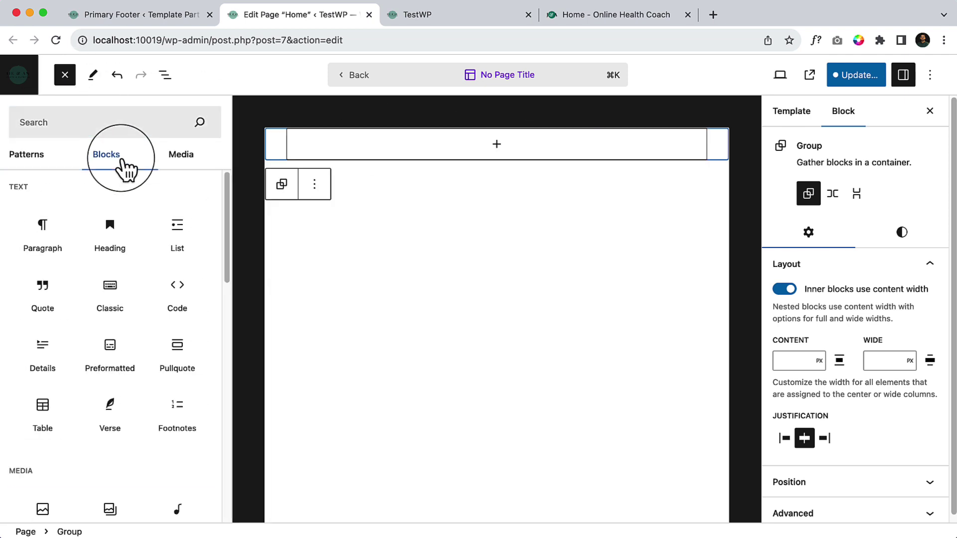
{"action": "scroll", "coordinate": [166, 378], "scroll_direction": "down", "scroll_amount": 1}
{"action": "scroll", "coordinate": [128, 395], "scroll_direction": "down", "scroll_amount": 3}
{"action": "scroll", "coordinate": [84, 396], "scroll_direction": "down", "scroll_amount": 5}
{"action": "scroll", "coordinate": [38, 359], "scroll_direction": "down", "scroll_amount": 1}
{"action": "double_click", "coordinate": [17, 330]}
{"action": "scroll", "coordinate": [89, 364], "scroll_direction": "down", "scroll_amount": 1}
{"action": "scroll", "coordinate": [126, 407], "scroll_direction": "down", "scroll_amount": 2}
{"action": "scroll", "coordinate": [122, 410], "scroll_direction": "down", "scroll_amount": 1}
{"action": "scroll", "coordinate": [152, 447], "scroll_direction": "down", "scroll_amount": 2}
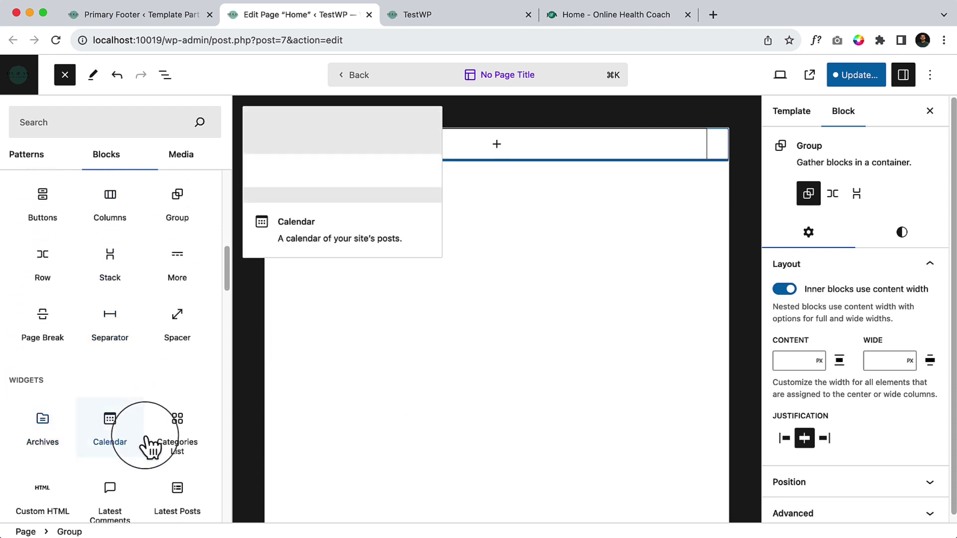
{"action": "scroll", "coordinate": [150, 448], "scroll_direction": "down", "scroll_amount": 5}
{"action": "scroll", "coordinate": [112, 419], "scroll_direction": "down", "scroll_amount": 3}
{"action": "scroll", "coordinate": [45, 337], "scroll_direction": "down", "scroll_amount": 1}
{"action": "double_click", "coordinate": [29, 280]}
{"action": "scroll", "coordinate": [67, 321], "scroll_direction": "down", "scroll_amount": 1}
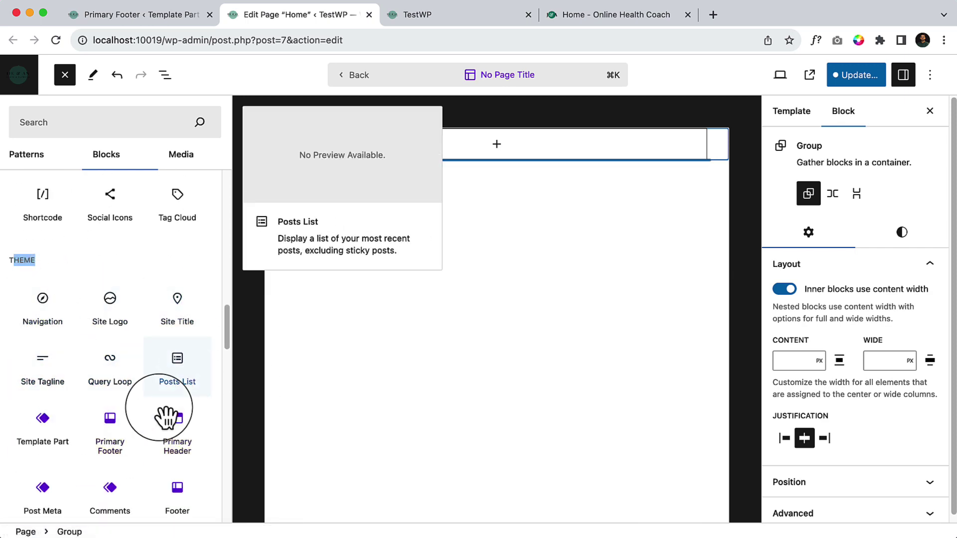
{"action": "scroll", "coordinate": [112, 381], "scroll_direction": "down", "scroll_amount": 2}
{"action": "scroll", "coordinate": [138, 329], "scroll_direction": "down", "scroll_amount": 1}
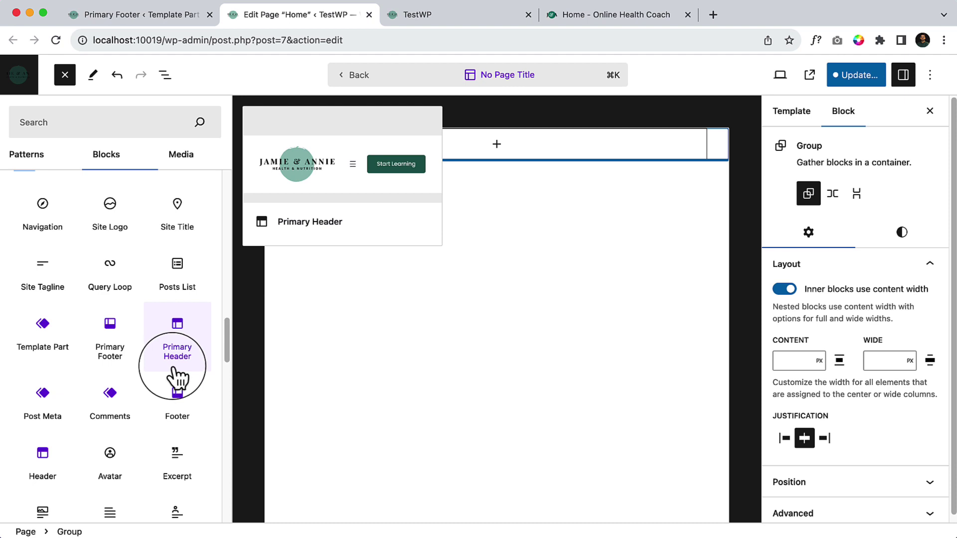
{"action": "scroll", "coordinate": [177, 376], "scroll_direction": "down", "scroll_amount": 1}
{"action": "scroll", "coordinate": [176, 376], "scroll_direction": "down", "scroll_amount": 1}
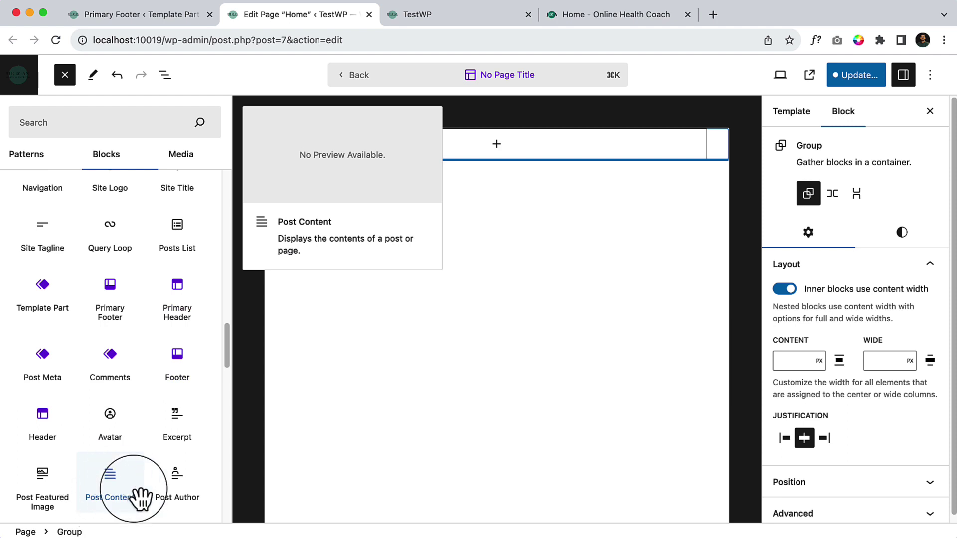
{"action": "left_click_drag", "start_coordinate": [139, 499], "coordinate": [513, 145]}
Select Post Content inside the Group and set its alignment to wide width.
{"action": "left_click", "coordinate": [504, 163]}
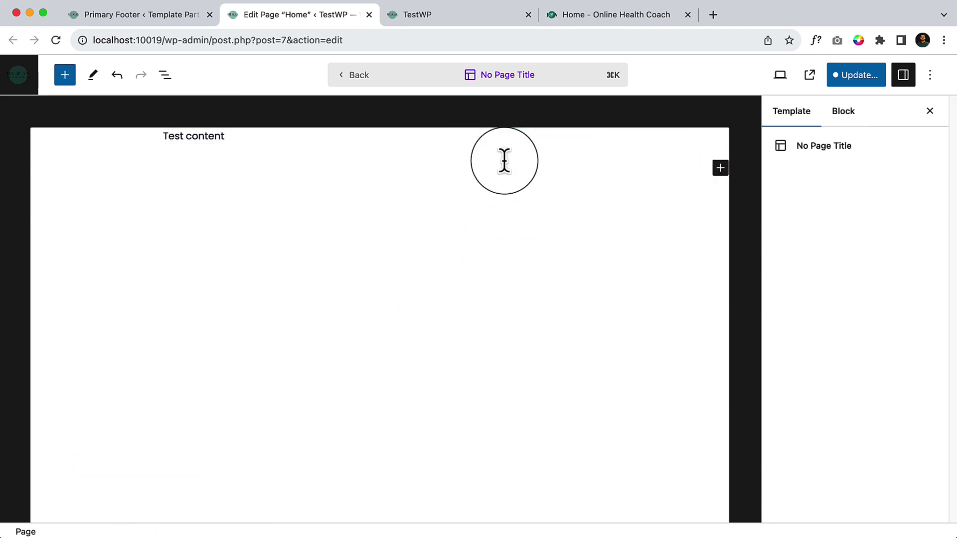
{"action": "left_click", "coordinate": [166, 75]}
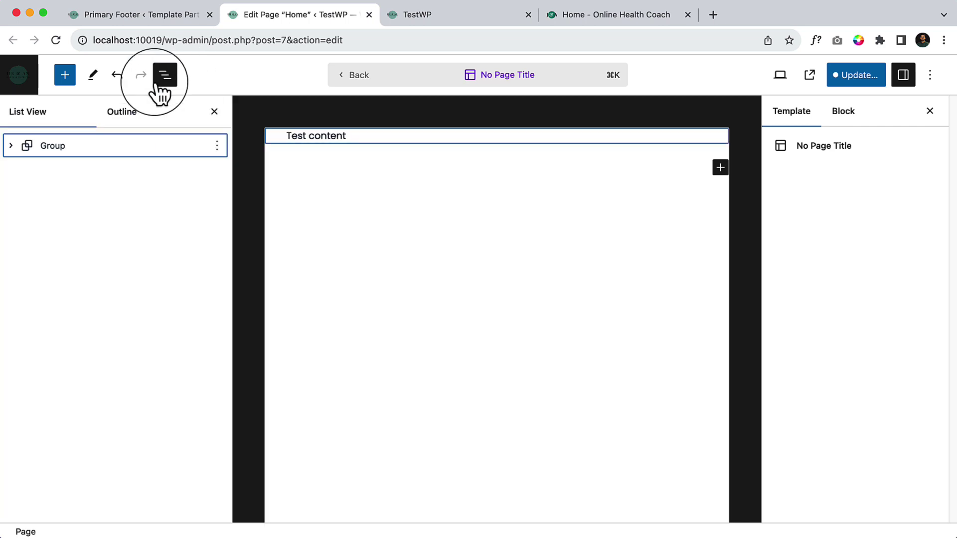
{"action": "left_click", "coordinate": [12, 146]}
{"action": "left_click", "coordinate": [105, 171]}
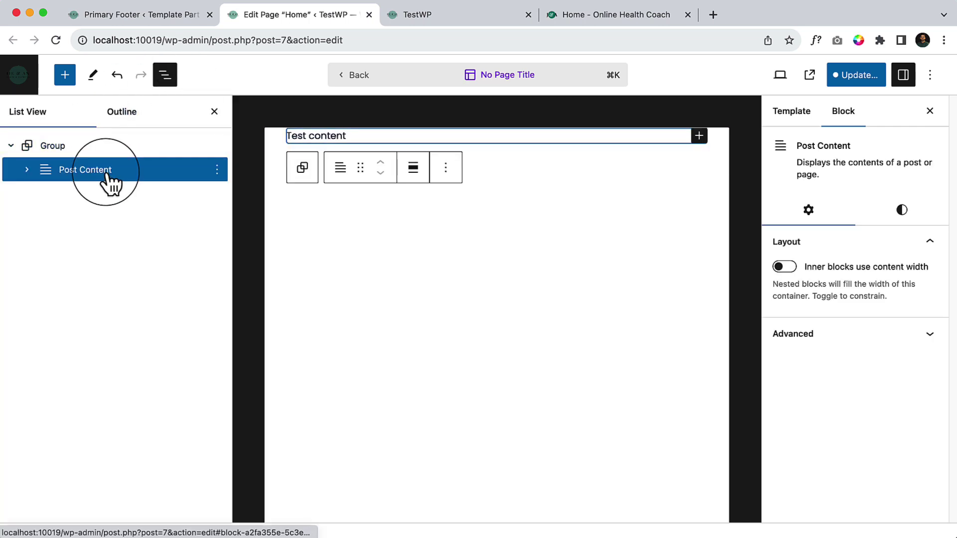
{"action": "left_click", "coordinate": [36, 150]}
{"action": "left_click", "coordinate": [73, 171]}
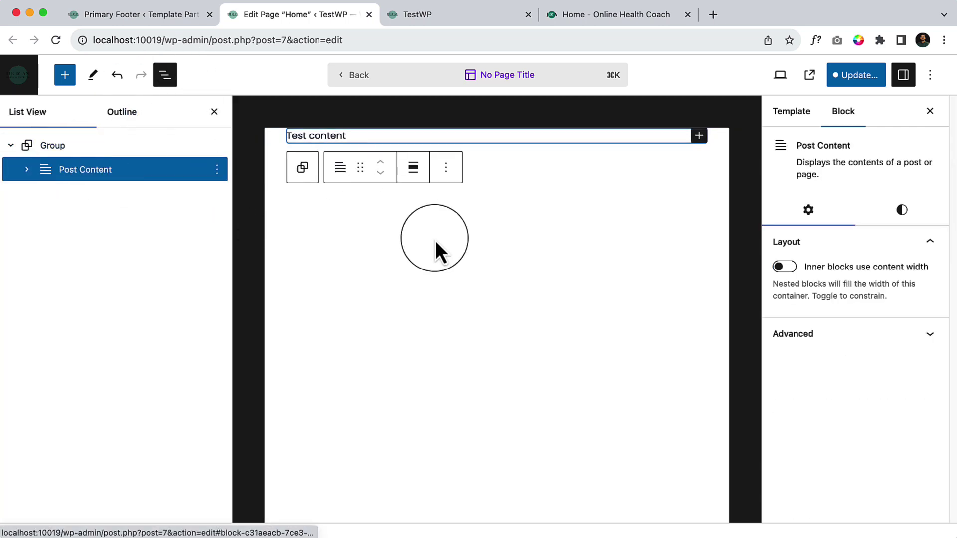
{"action": "left_click", "coordinate": [413, 169]}
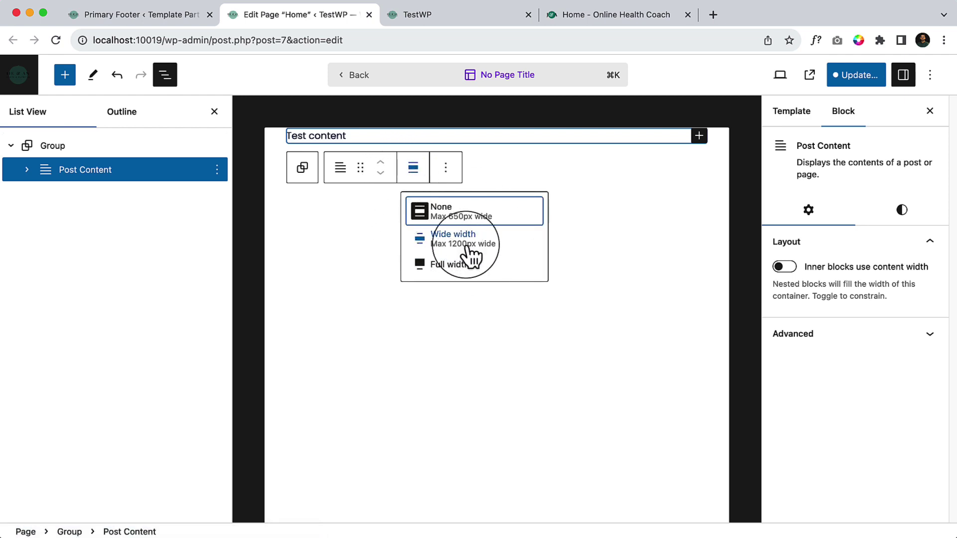
{"action": "left_click", "coordinate": [437, 243]}
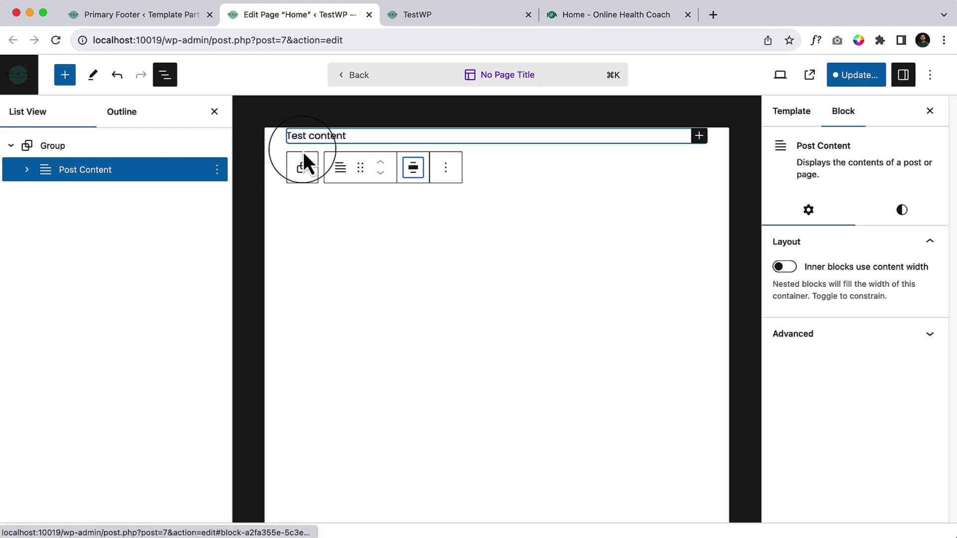
Recheck the Post Content width setting, then bring up the save review of pending changes.
{"action": "left_click", "coordinate": [418, 170]}
{"action": "left_click", "coordinate": [527, 368]}
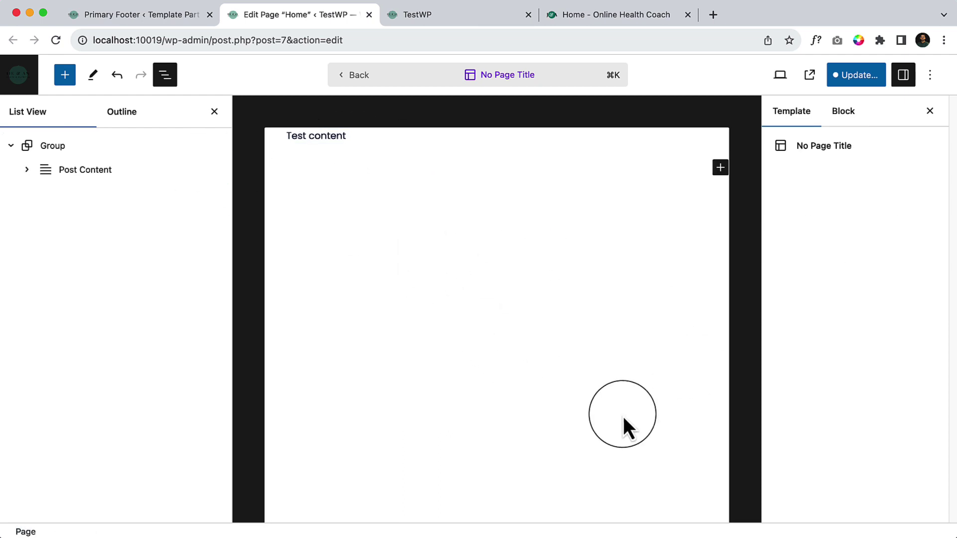
{"action": "left_click", "coordinate": [82, 153]}
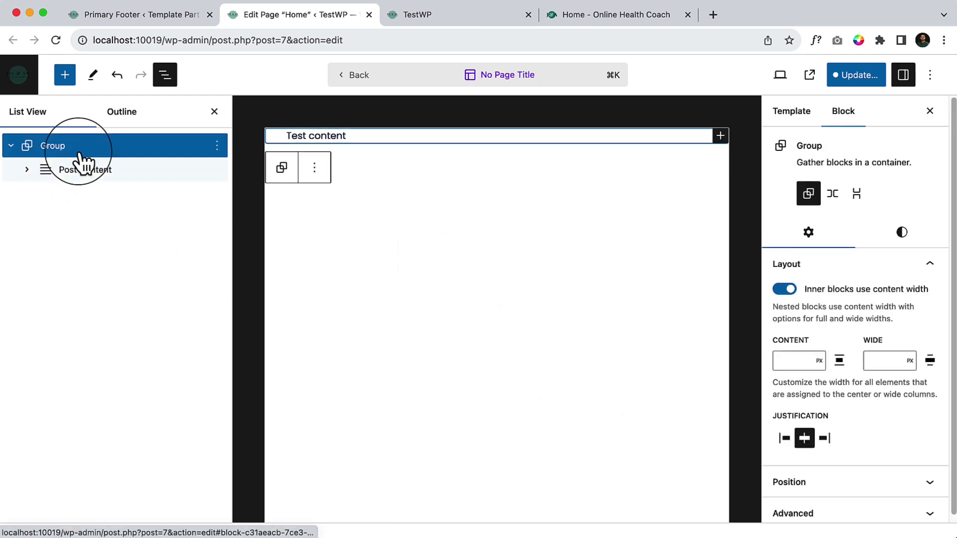
{"action": "left_click", "coordinate": [113, 171]}
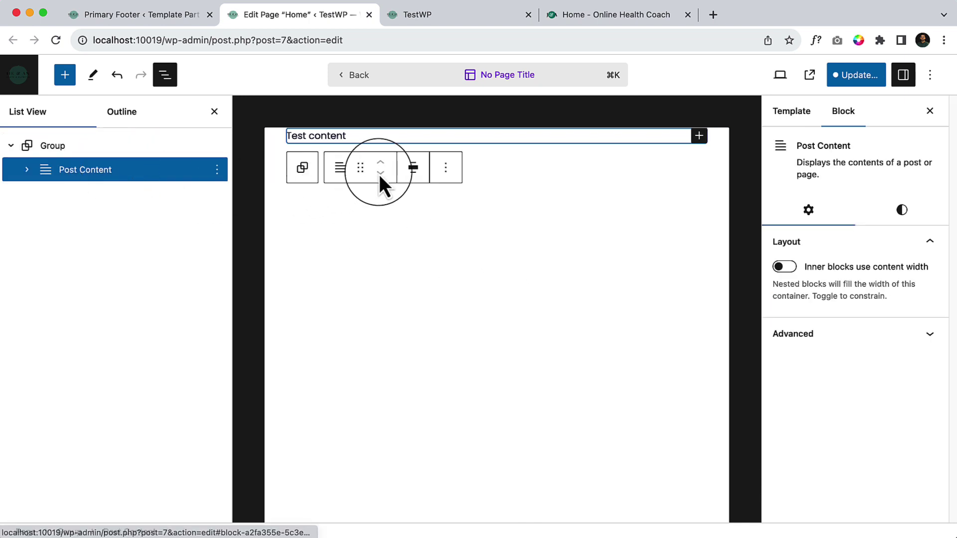
{"action": "left_click", "coordinate": [413, 168]}
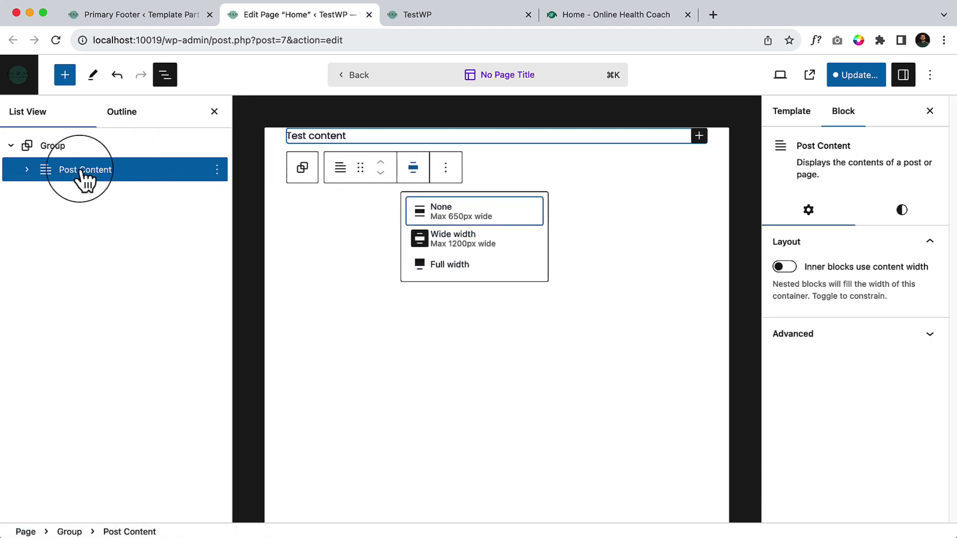
{"action": "left_click", "coordinate": [116, 200]}
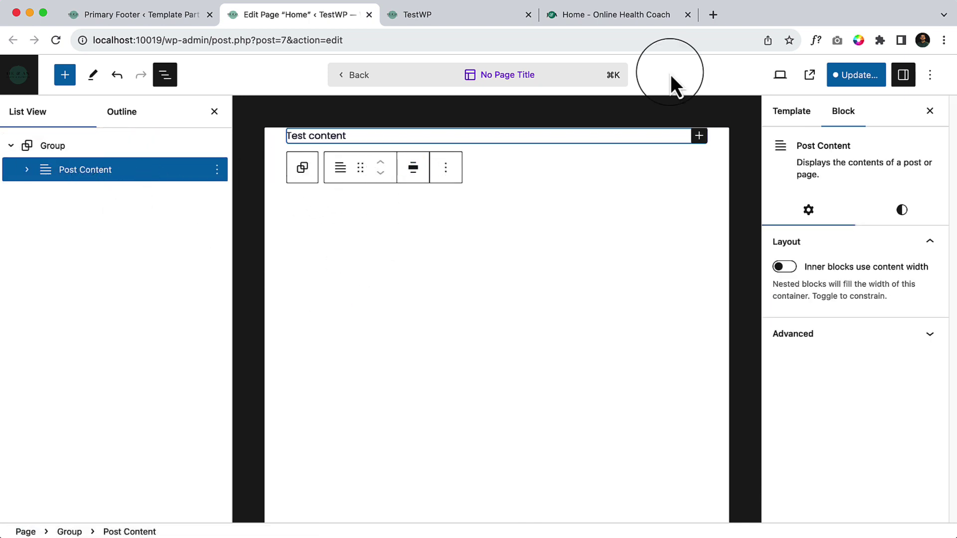
{"action": "left_click", "coordinate": [855, 75]}
Save the No Page Title template and Home page, then view the live TestWP site.
{"action": "left_click", "coordinate": [818, 75]}
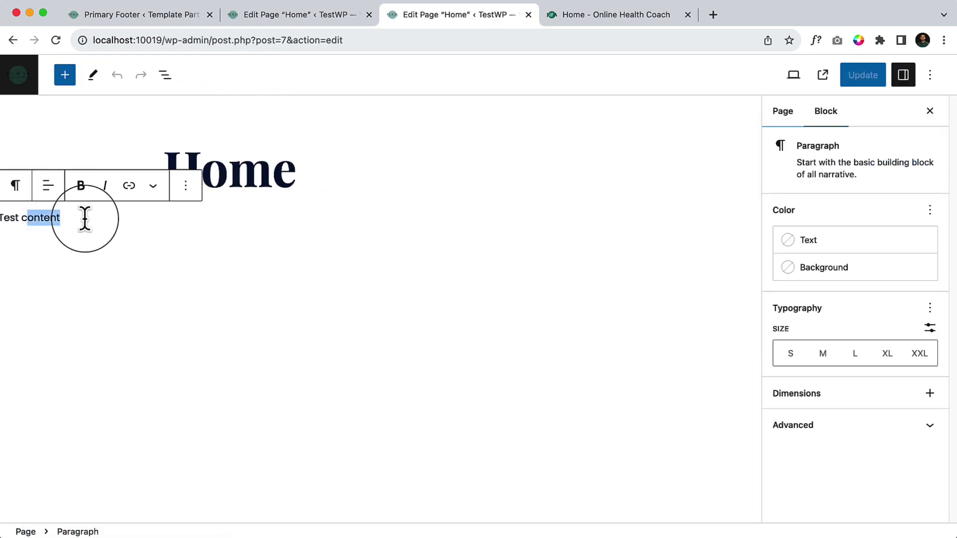
{"action": "left_click", "coordinate": [563, 12]}
{"action": "key", "text": "ctrl+shift+Tab"}
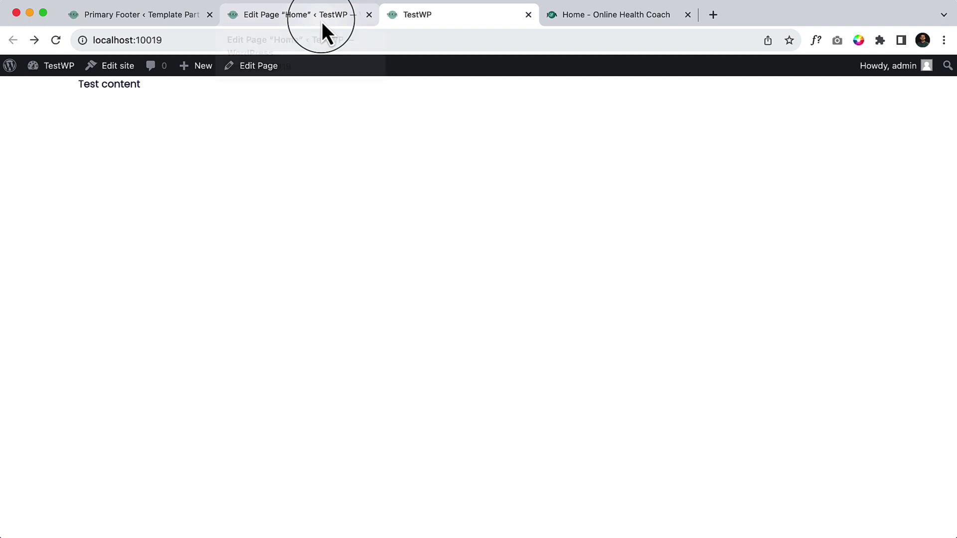
Insert a Template Part block below the Group holding the post content.
{"action": "left_click", "coordinate": [322, 22]}
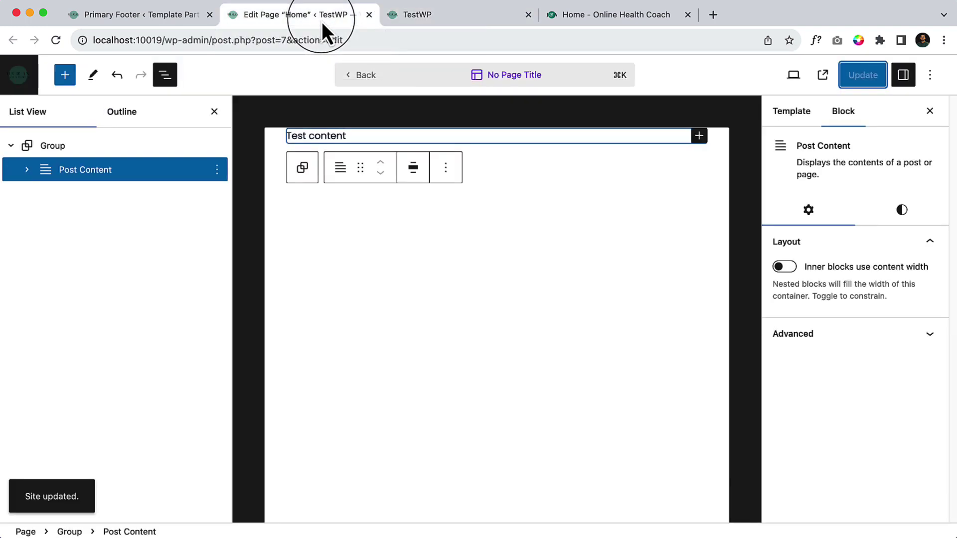
{"action": "left_click", "coordinate": [86, 145]}
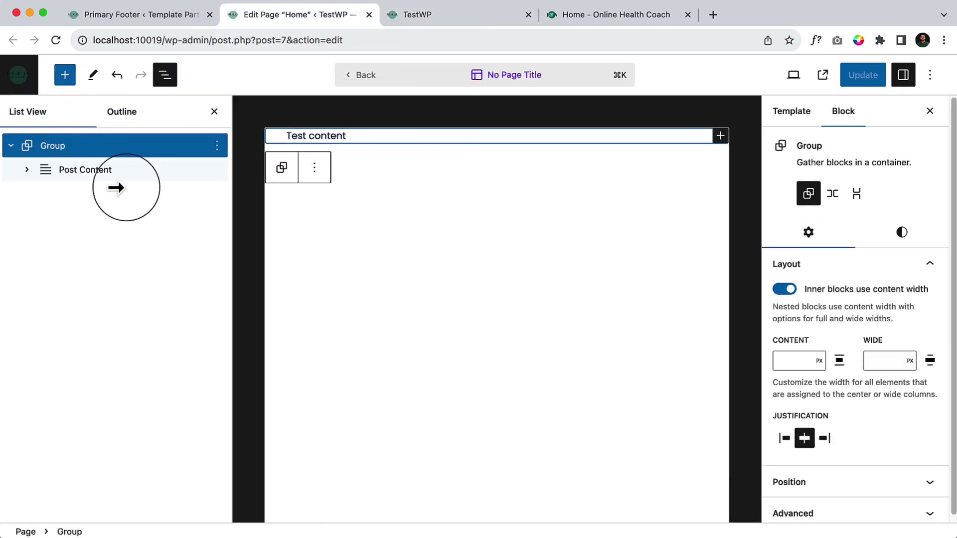
{"action": "left_click", "coordinate": [674, 168]}
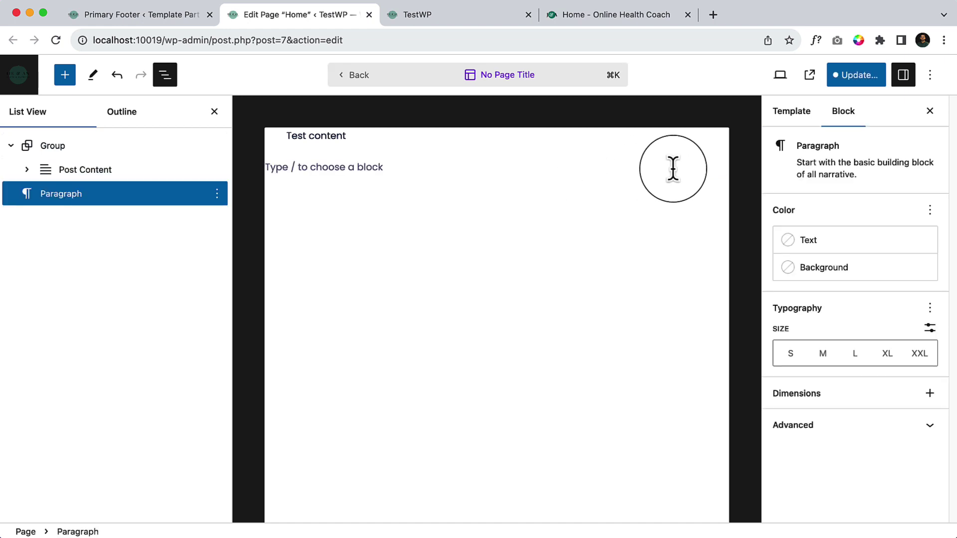
{"action": "type", "text": "/"}
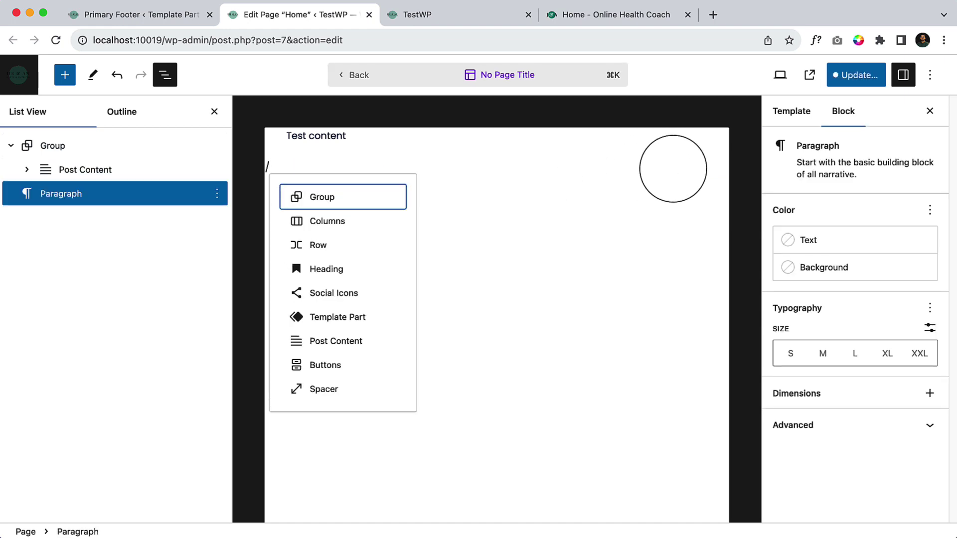
{"action": "type", "text": "hea"}
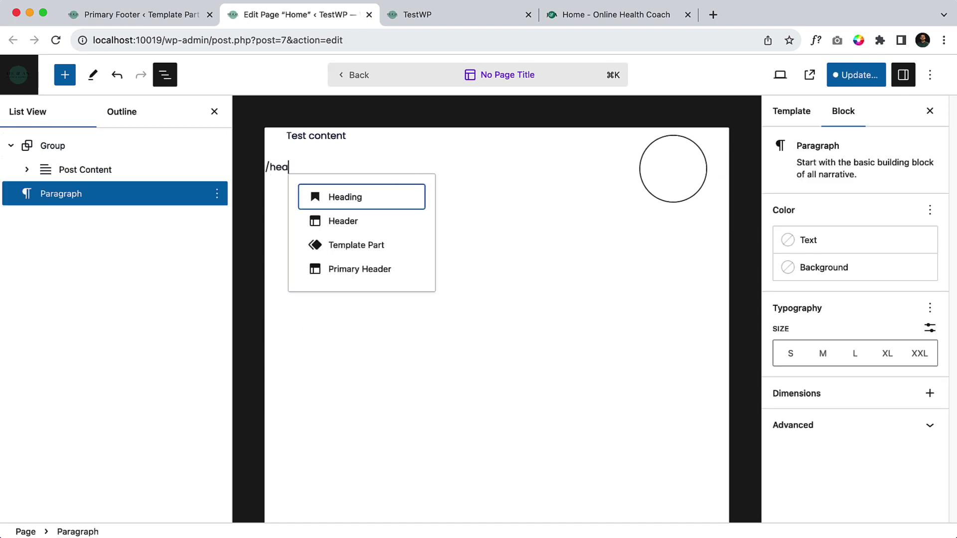
{"action": "type", "text": "der"}
{"action": "key", "text": "Down"}
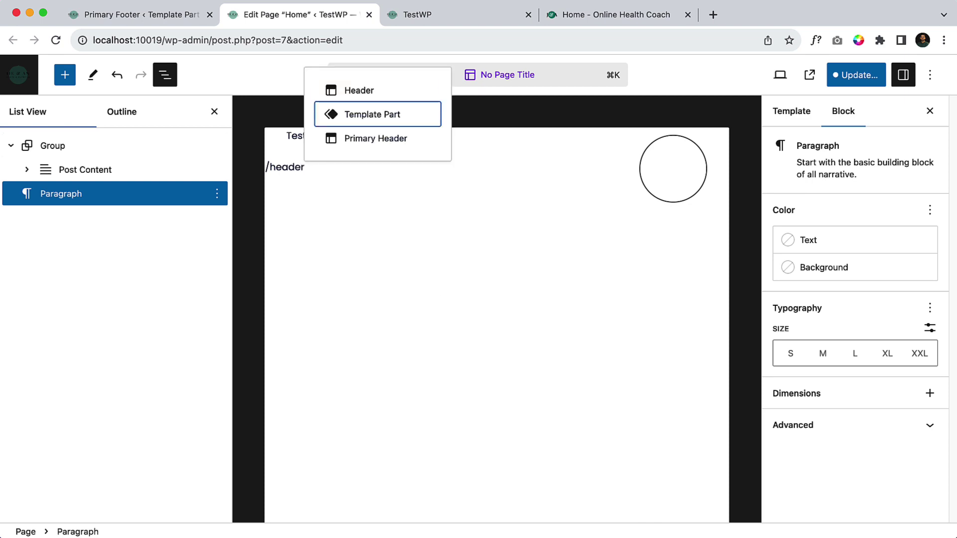
{"action": "key", "text": "Down"}
{"action": "key", "text": "Up"}
{"action": "key", "text": "Return"}
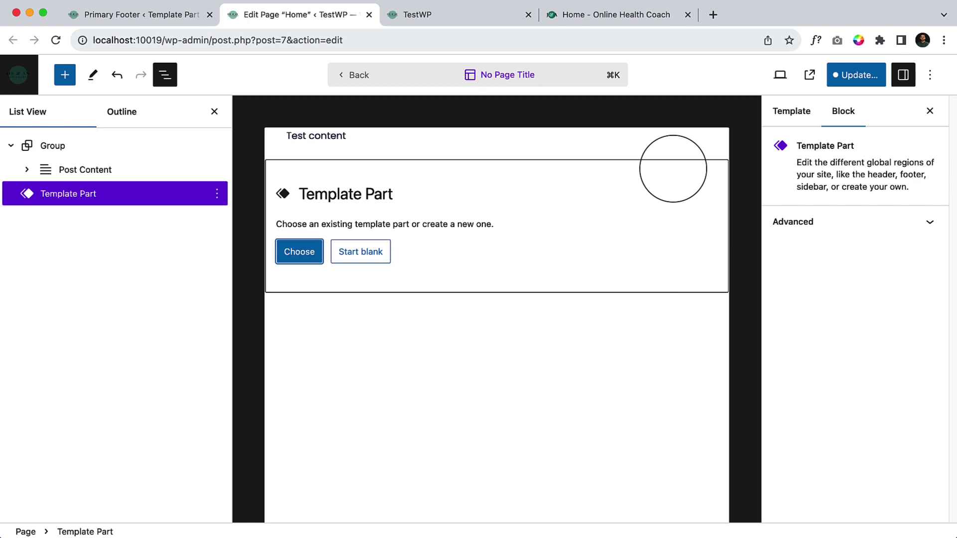
Choose the Primary Header template part and move it above the Group.
{"action": "left_click", "coordinate": [311, 255]}
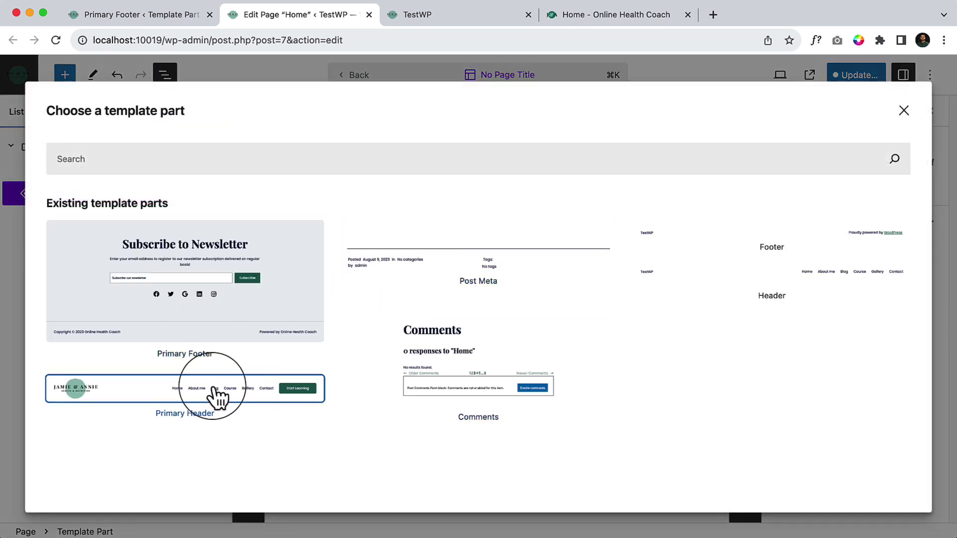
{"action": "left_click", "coordinate": [218, 396]}
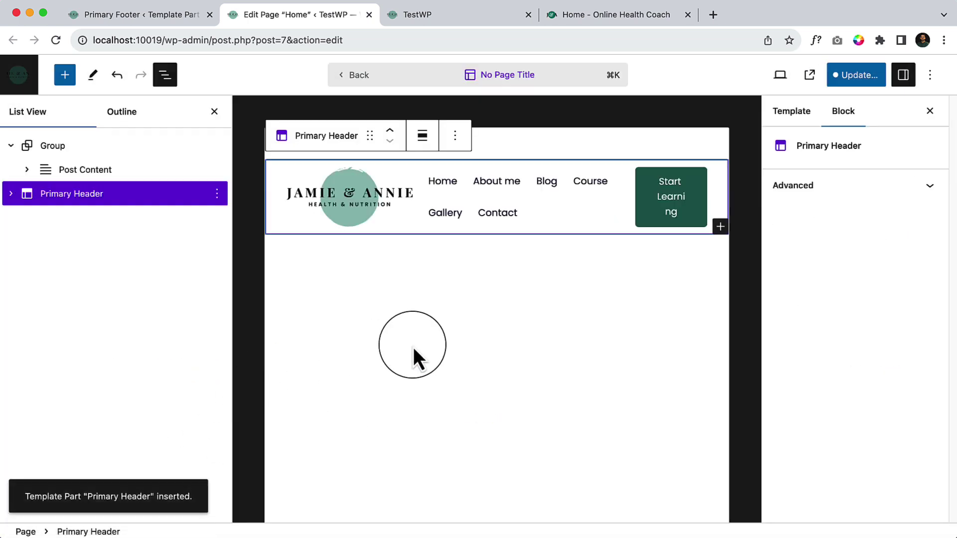
{"action": "left_click", "coordinate": [390, 132]}
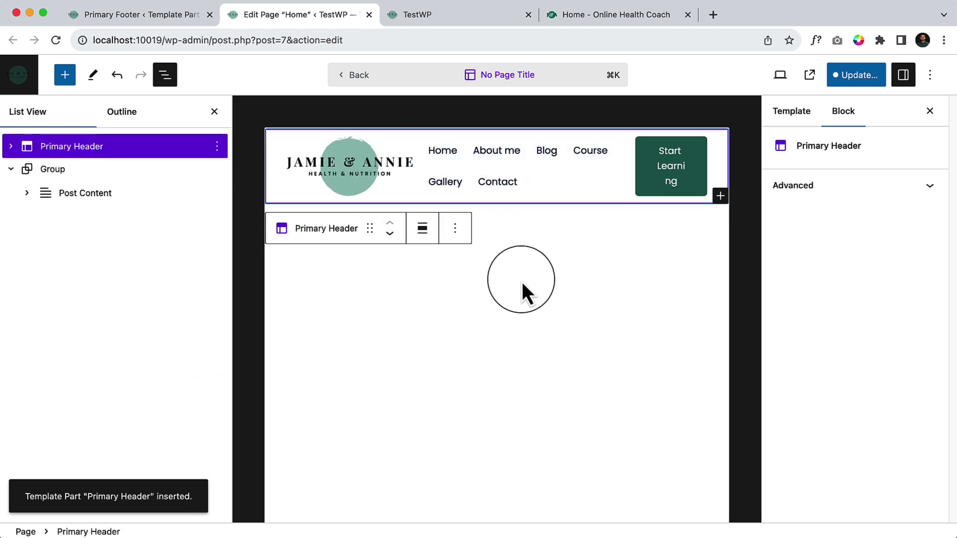
Insert the Primary Footer template part in an empty block below the Post Content.
{"action": "left_click", "coordinate": [533, 242]}
{"action": "left_click", "coordinate": [528, 258]}
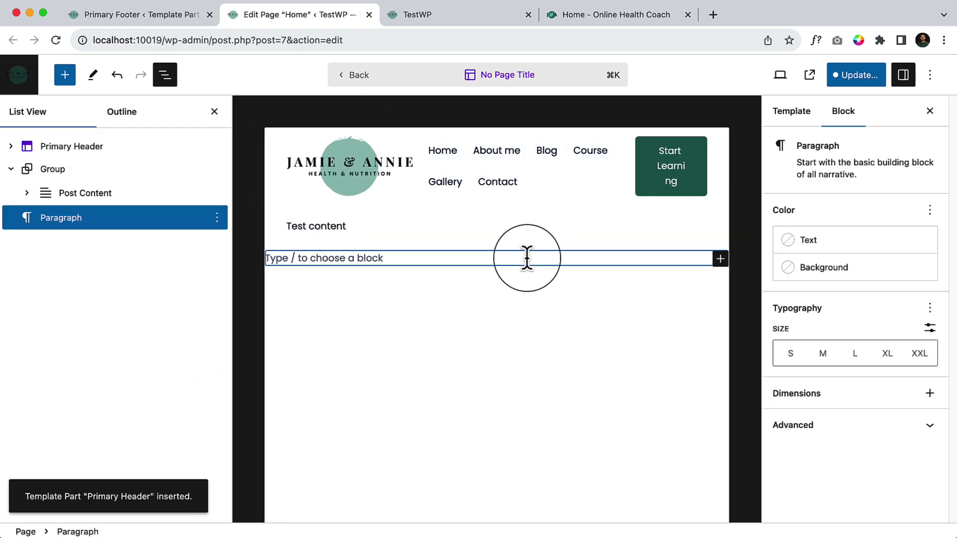
{"action": "type", "text": "/footer"}
{"action": "left_click", "coordinate": [365, 205]}
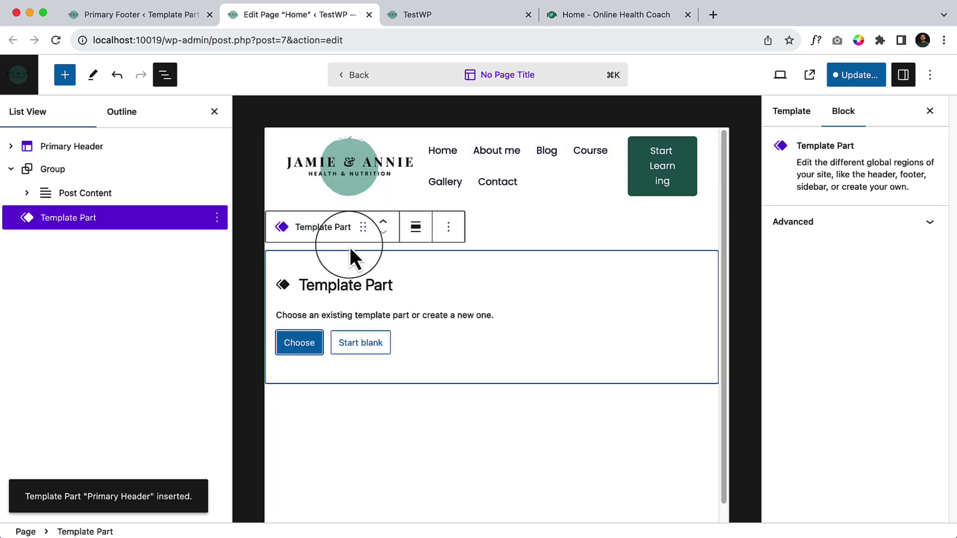
{"action": "left_click", "coordinate": [325, 355]}
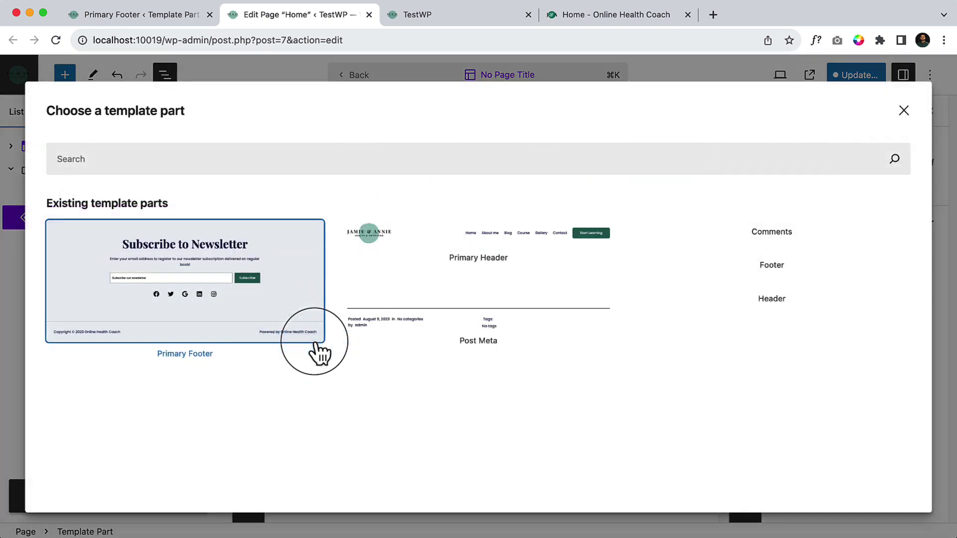
{"action": "left_click", "coordinate": [186, 288]}
Select the Post Content block and start the Update to review the template change.
{"action": "left_click", "coordinate": [493, 243]}
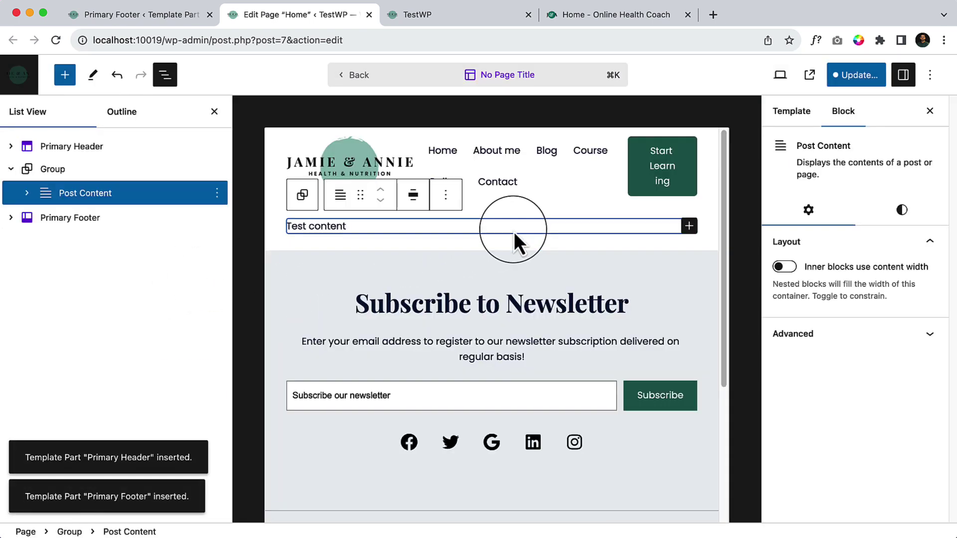
{"action": "left_click", "coordinate": [857, 76]}
Reload the TestWP live tab to show the header, Test content and newsletter footer.
{"action": "left_click", "coordinate": [447, 15]}
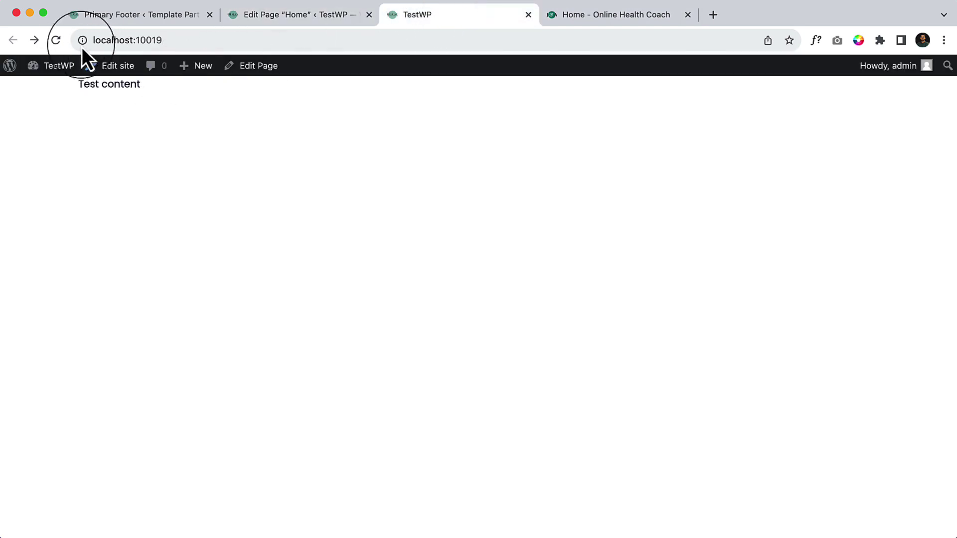
{"action": "left_click", "coordinate": [57, 40]}
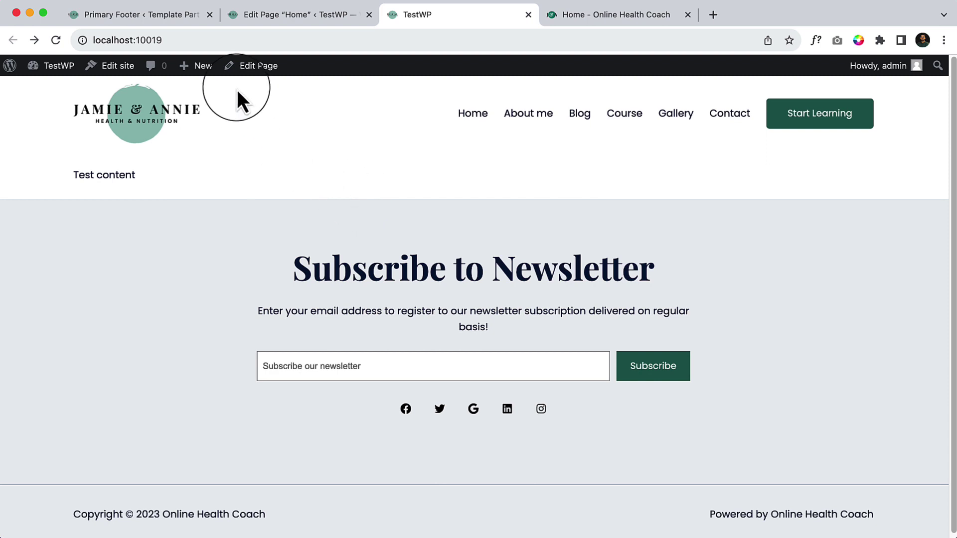
Edit the Home page and confirm its template dropdown still shows No Page Title.
{"action": "left_click", "coordinate": [250, 67]}
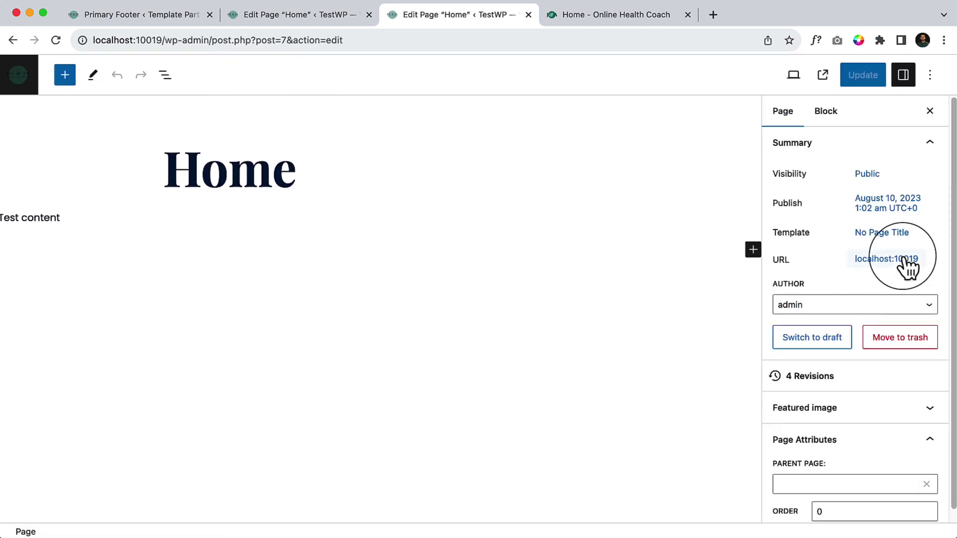
{"action": "left_click", "coordinate": [875, 233]}
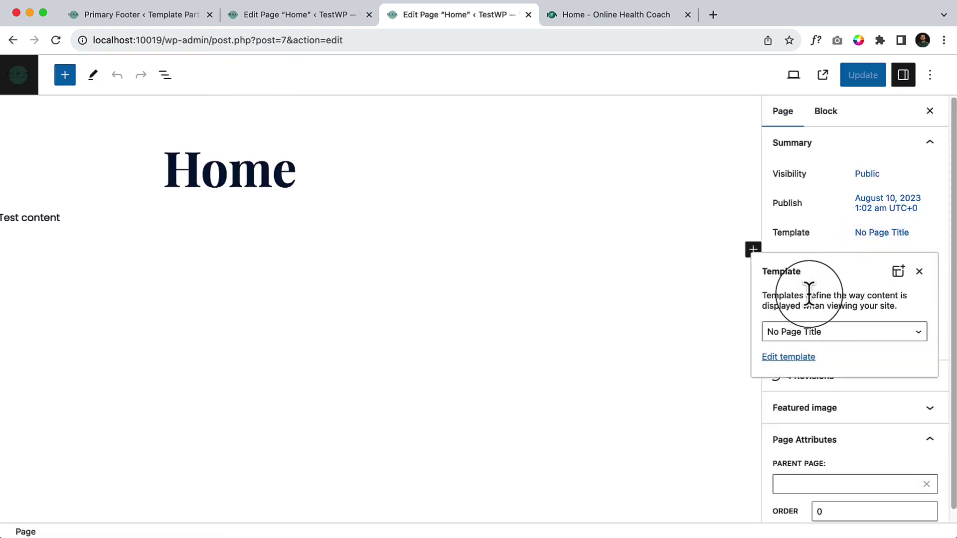
{"action": "left_click", "coordinate": [833, 333]}
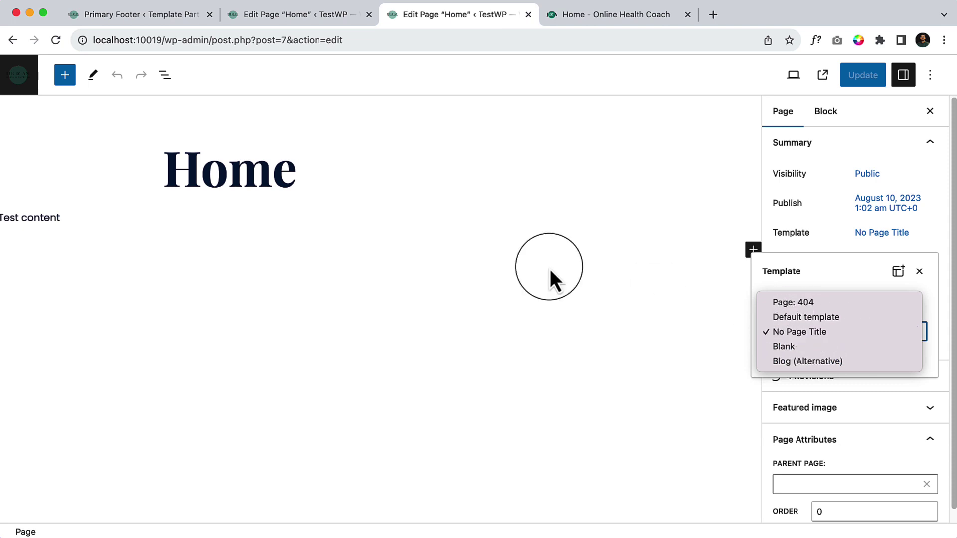
{"action": "left_click", "coordinate": [350, 219]}
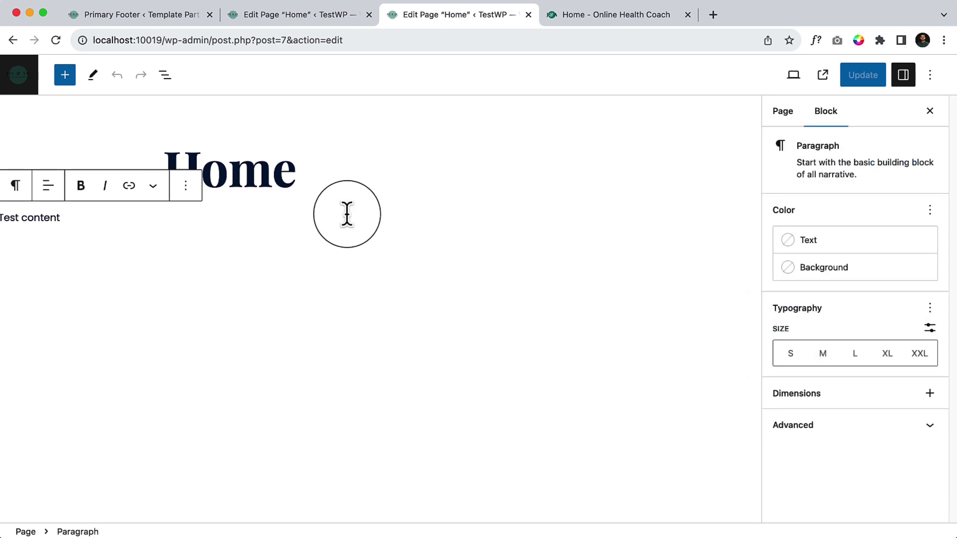